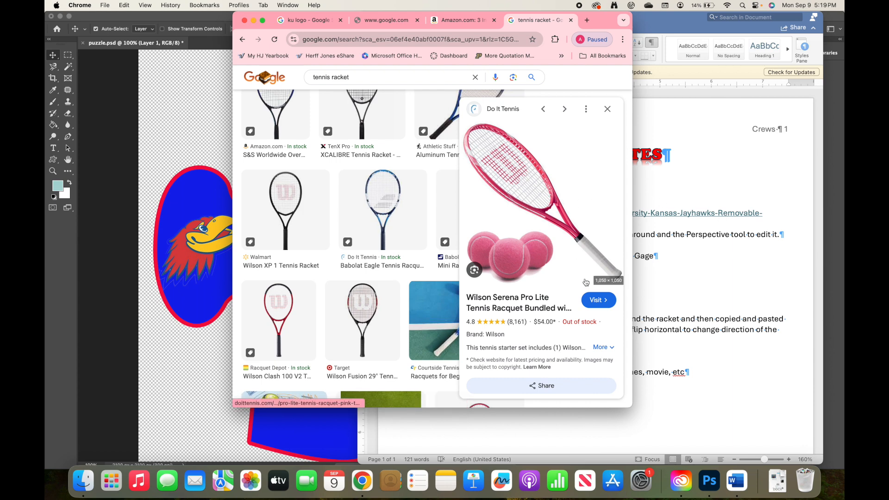
Open the pink Wilson racquet's store page in a new tab, then bring the About Me document forward
{"action": "left_click", "coordinate": [598, 301]}
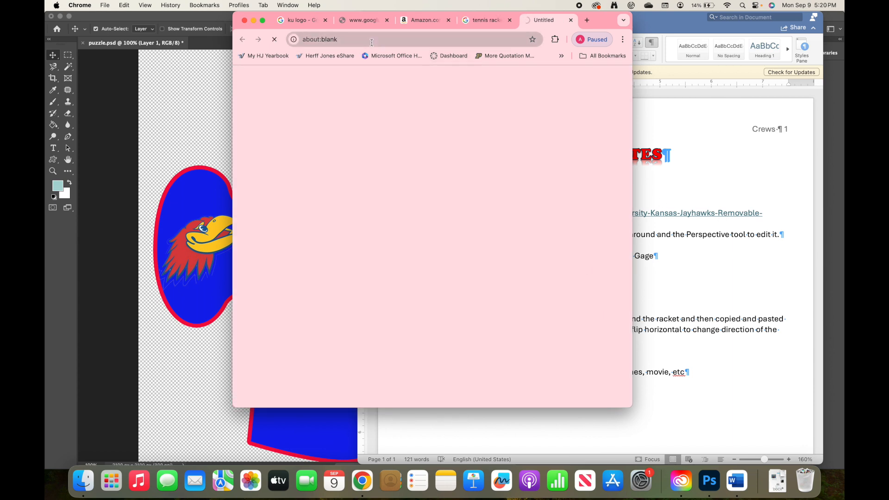
{"action": "left_click", "coordinate": [489, 27]}
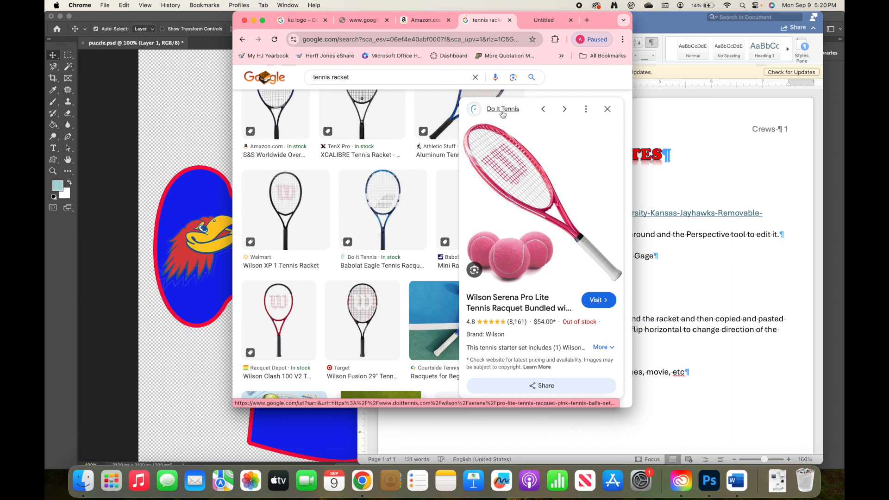
{"action": "left_click", "coordinate": [647, 279]}
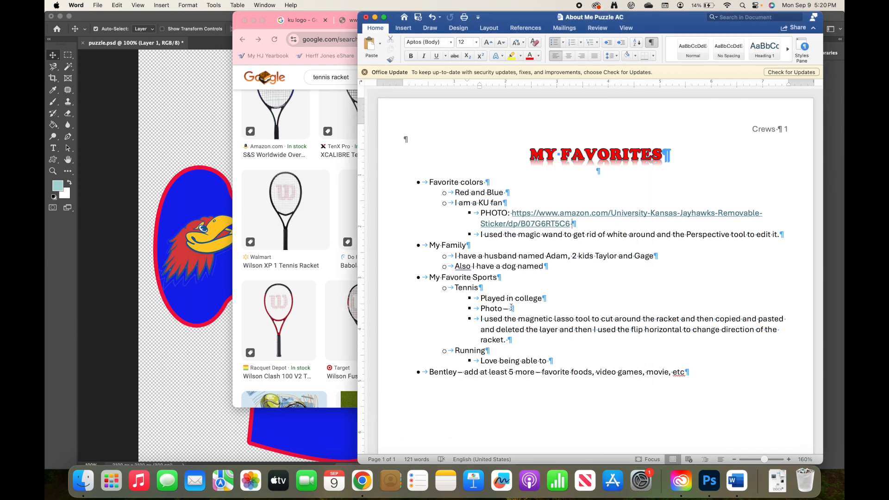
Credit doittennis.com on the Tennis Photo line of the About Me document
{"action": "type", "text": "doittennis.com"}
{"action": "left_click", "coordinate": [204, 238]}
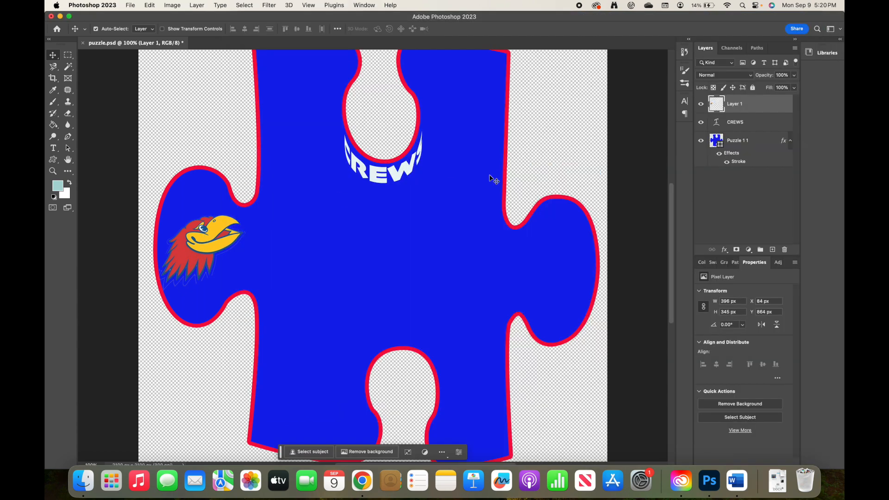
Copy the pink Wilson racquet image from Chrome's tennis racket results
{"action": "left_click", "coordinate": [362, 481]}
{"action": "right_click", "coordinate": [528, 227]}
{"action": "left_click", "coordinate": [528, 227]}
{"action": "right_click", "coordinate": [528, 229]}
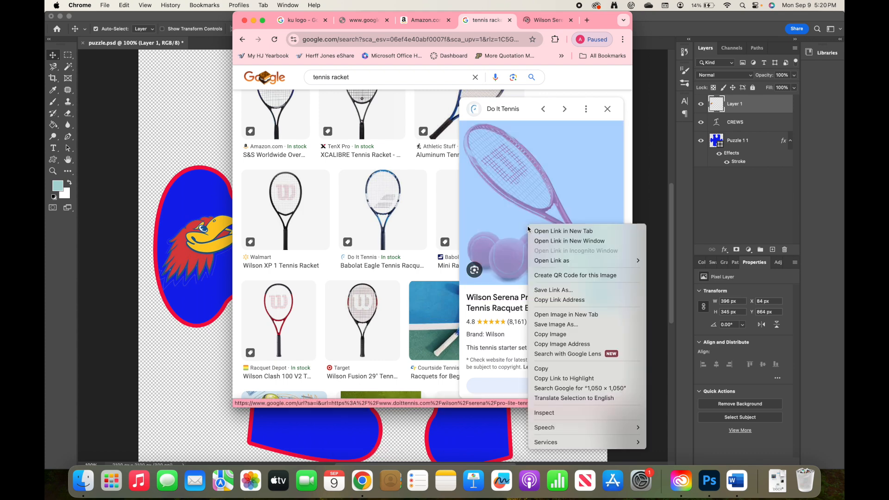
{"action": "left_click", "coordinate": [551, 334]}
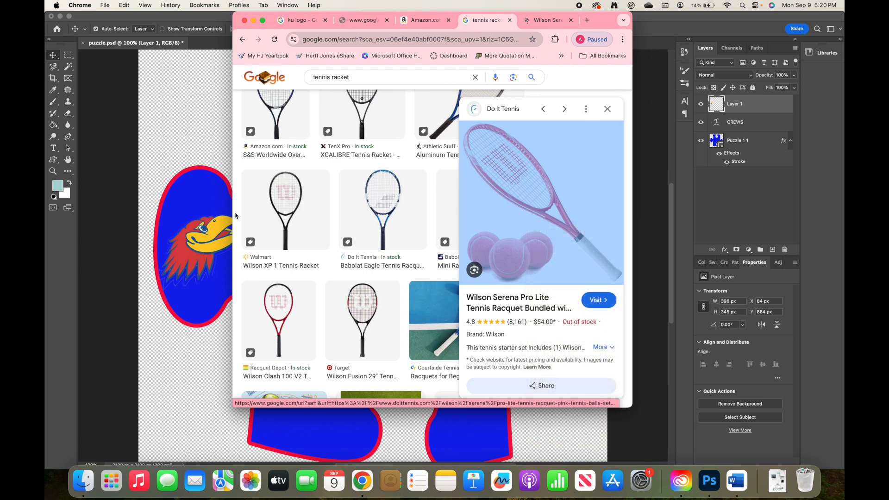
{"action": "left_click", "coordinate": [203, 167]}
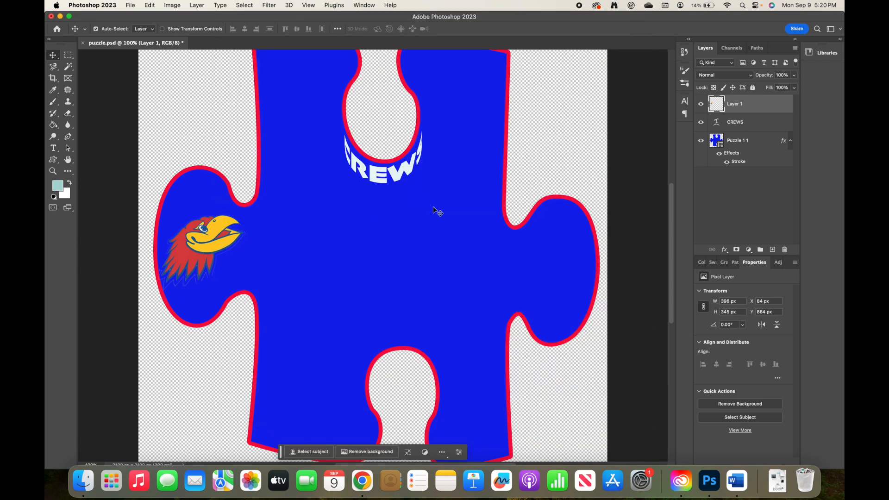
Paste the racquet picture onto the puzzle as Layer 2 and pick the Magnetic Lasso Tool
{"action": "key", "text": "super+v"}
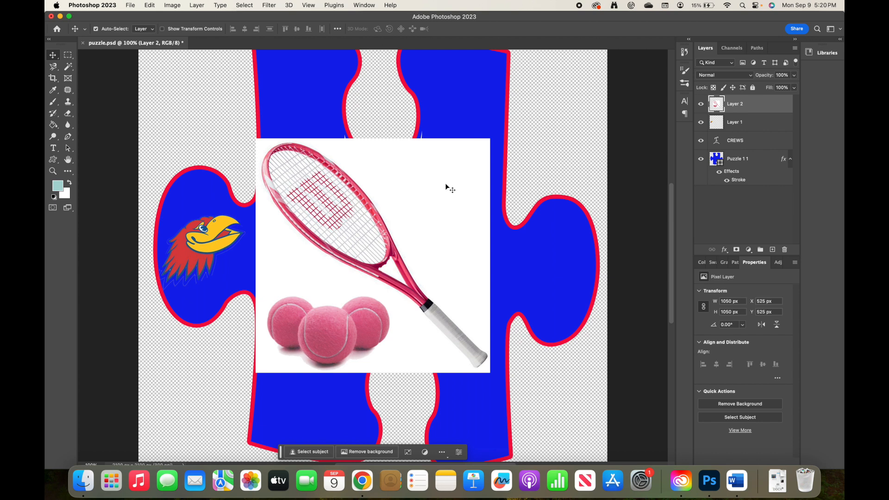
{"action": "left_click", "coordinate": [55, 69]}
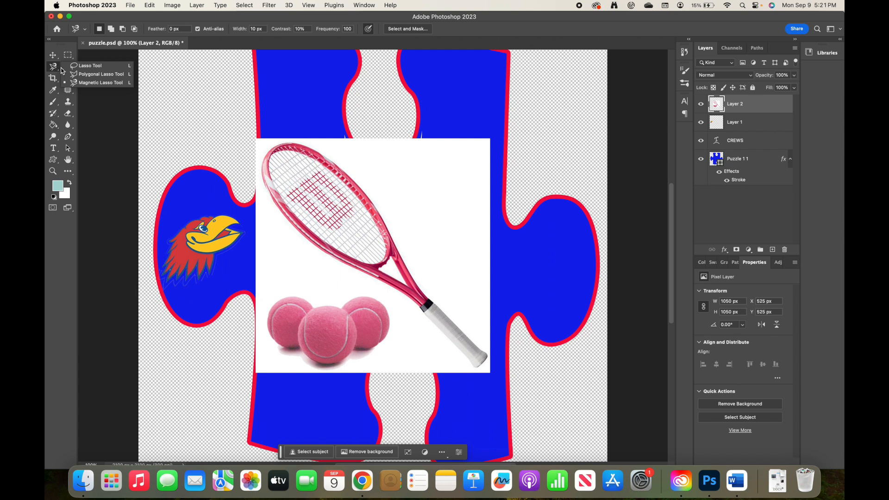
{"action": "left_click", "coordinate": [92, 85]}
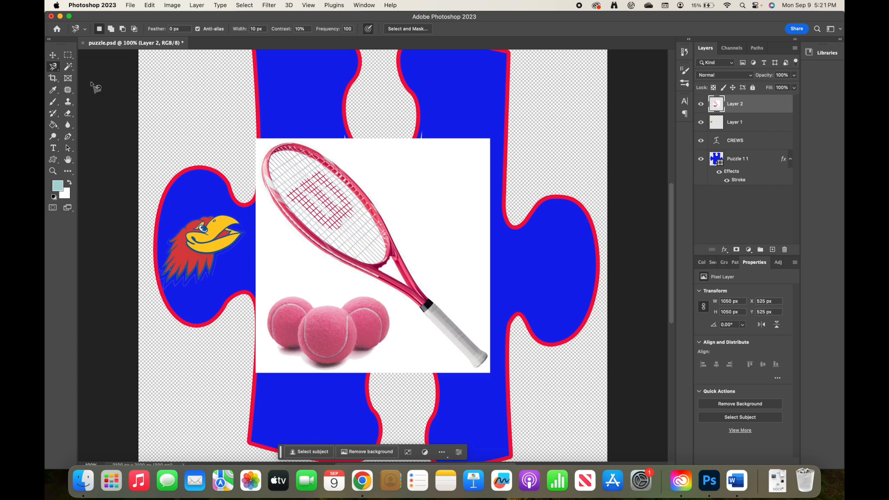
{"action": "key", "text": "super+equal"}
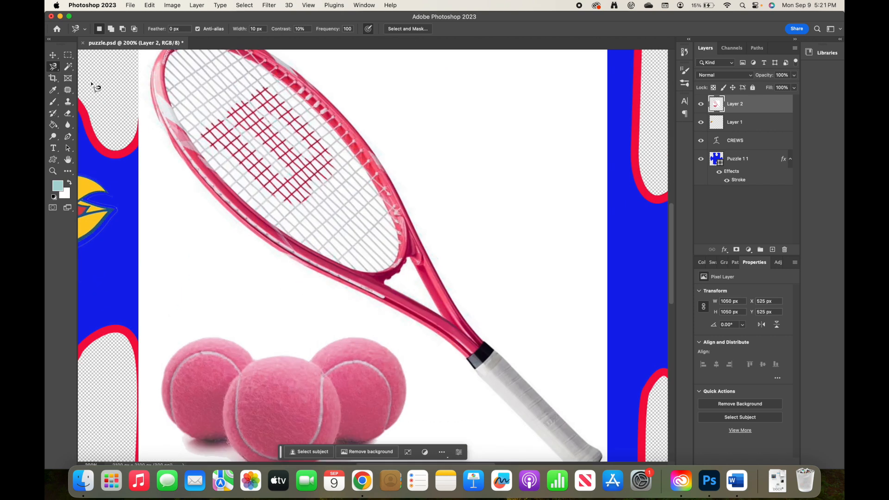
{"action": "scroll", "coordinate": [95, 87], "scroll_direction": "up", "scroll_amount": 1}
{"action": "key", "text": "super+minus"}
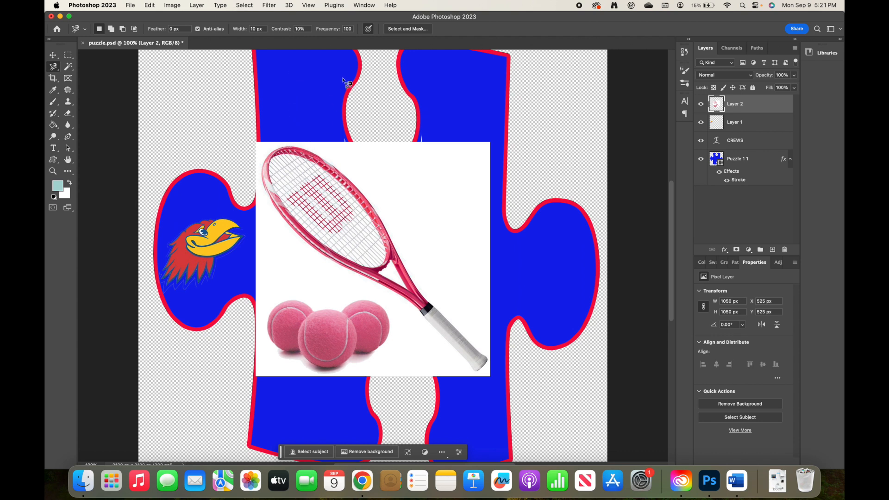
{"action": "left_click", "coordinate": [315, 153]}
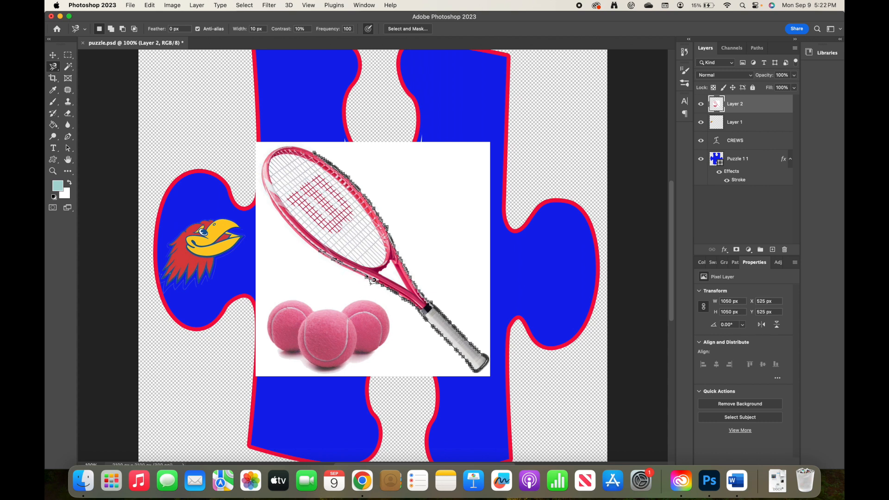
Fix stray points, close the racquet outline selection, and copy it onto Layer 3
{"action": "key", "text": "BackSpace"}
{"action": "key", "text": "BackSpace"}
{"action": "key", "text": "BackSpace"}
{"action": "key", "text": "BackSpace"}
{"action": "key", "text": "BackSpace"}
{"action": "key", "text": "BackSpace"}
{"action": "key", "text": "BackSpace"}
{"action": "key", "text": "BackSpace"}
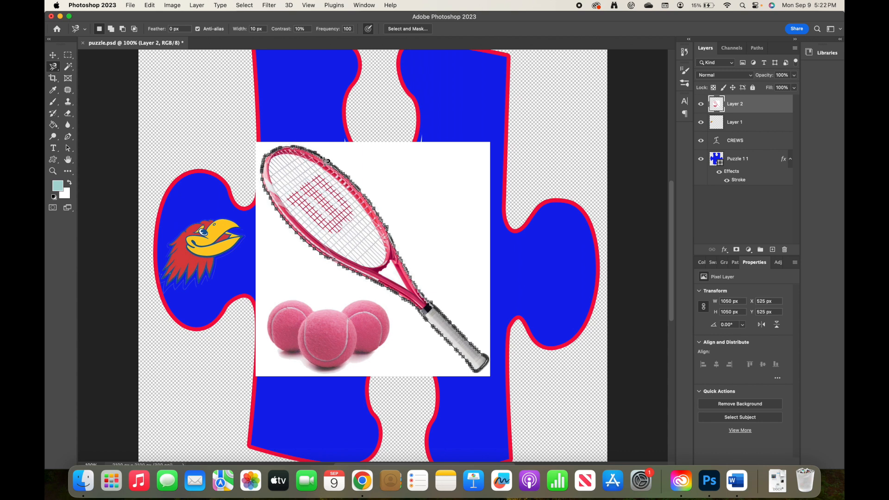
{"action": "left_click", "coordinate": [326, 160]}
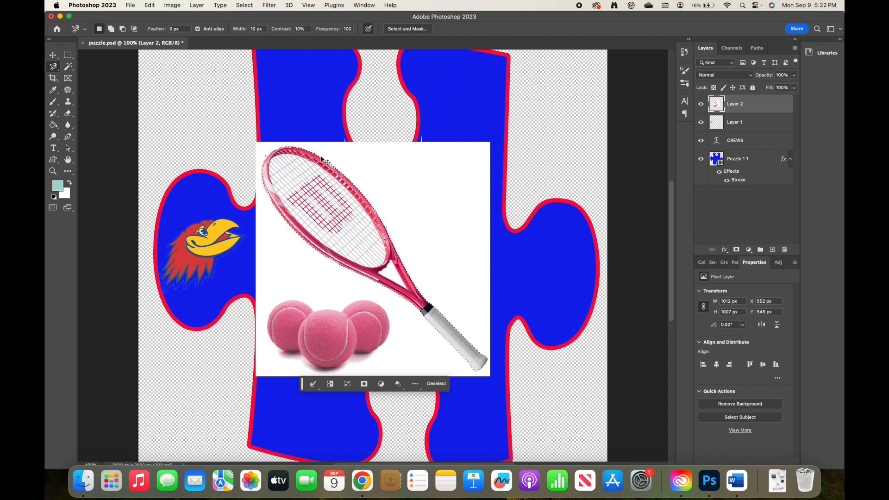
{"action": "key", "text": "super+j"}
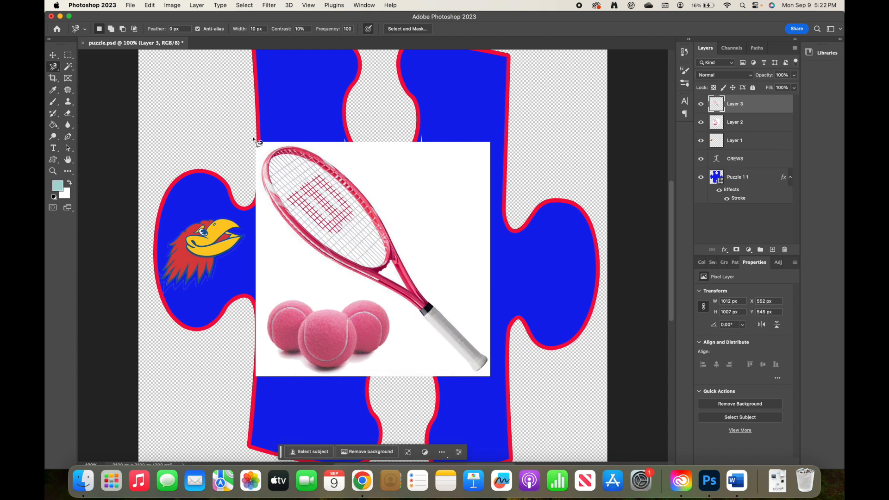
Move the cut-out racquet to the puzzle's upper right and delete the original Layer 2 picture
{"action": "left_click", "coordinate": [55, 55]}
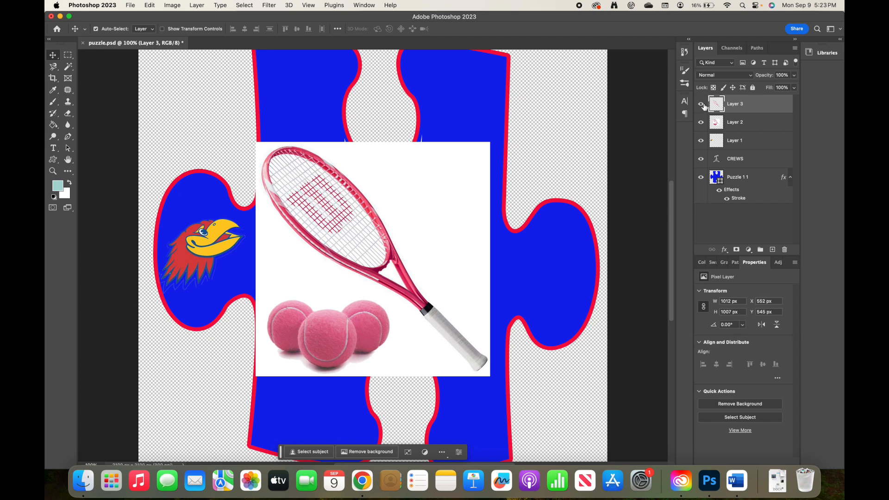
{"action": "left_click_drag", "start_coordinate": [375, 216], "coordinate": [515, 158]}
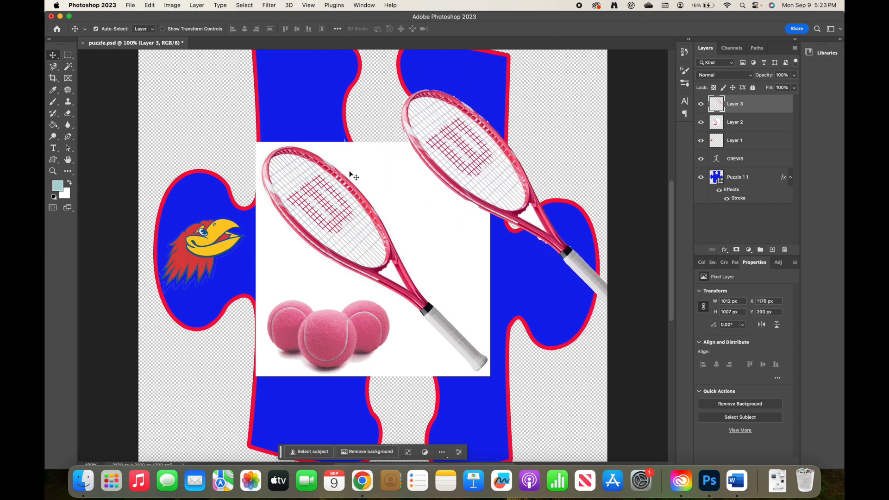
{"action": "left_click", "coordinate": [755, 122]}
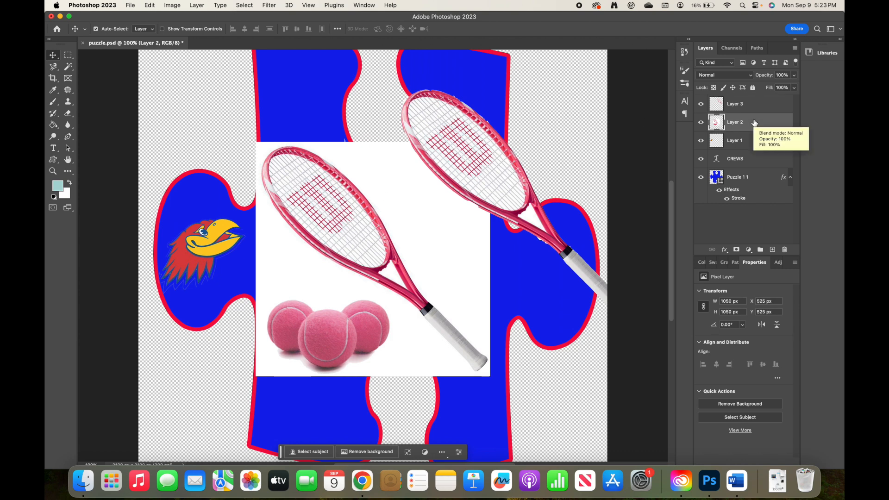
{"action": "key", "text": "Delete"}
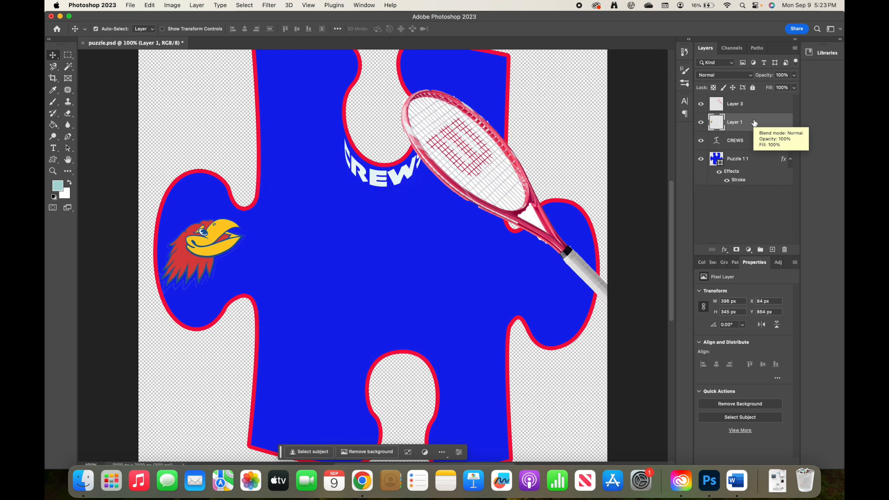
Nudge the racquet left and erase the white triangle in its throat with the Magic Wand
{"action": "left_click_drag", "start_coordinate": [480, 169], "coordinate": [429, 165]}
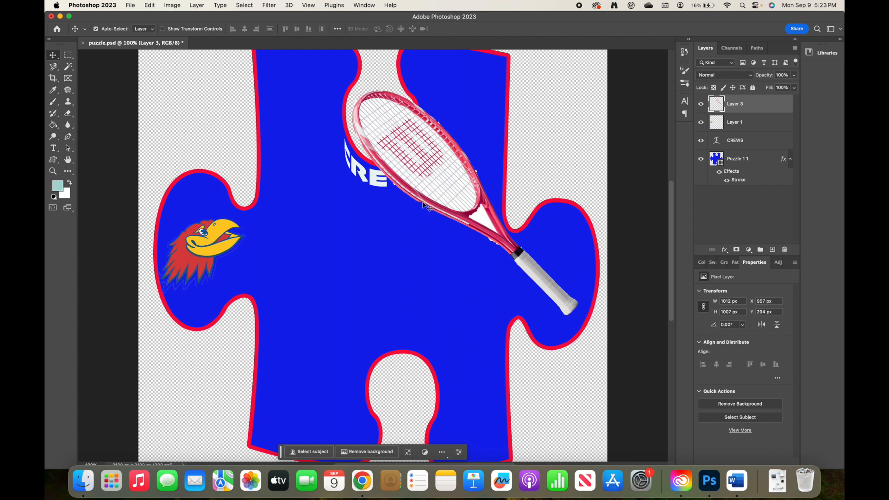
{"action": "left_click", "coordinate": [68, 66]}
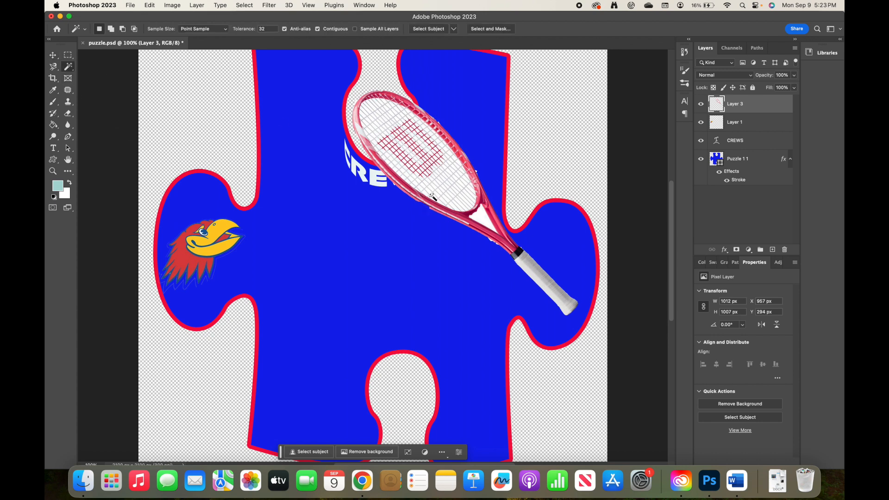
{"action": "left_click", "coordinate": [484, 222]}
{"action": "key", "text": "BackSpace"}
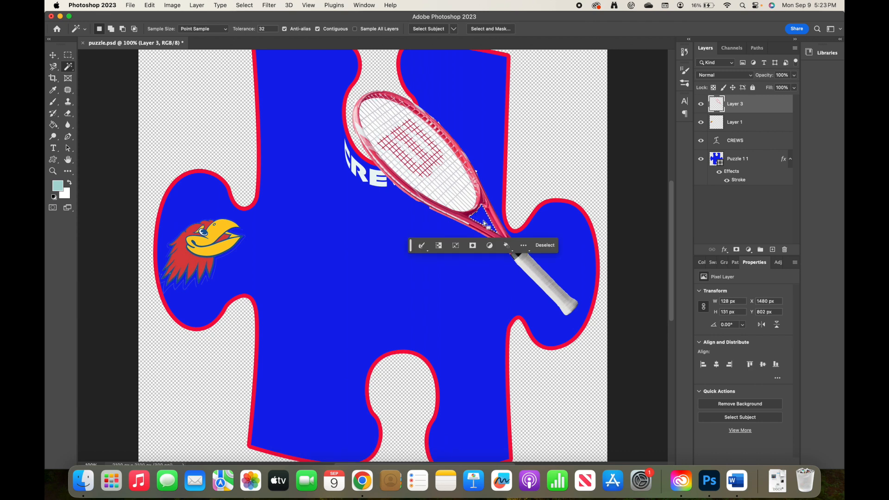
{"action": "left_click", "coordinate": [544, 245]}
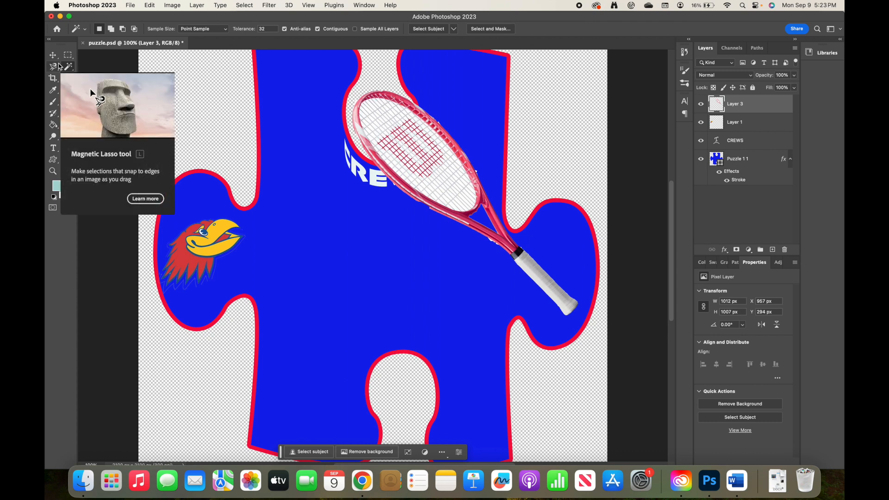
{"action": "key", "text": "super+t"}
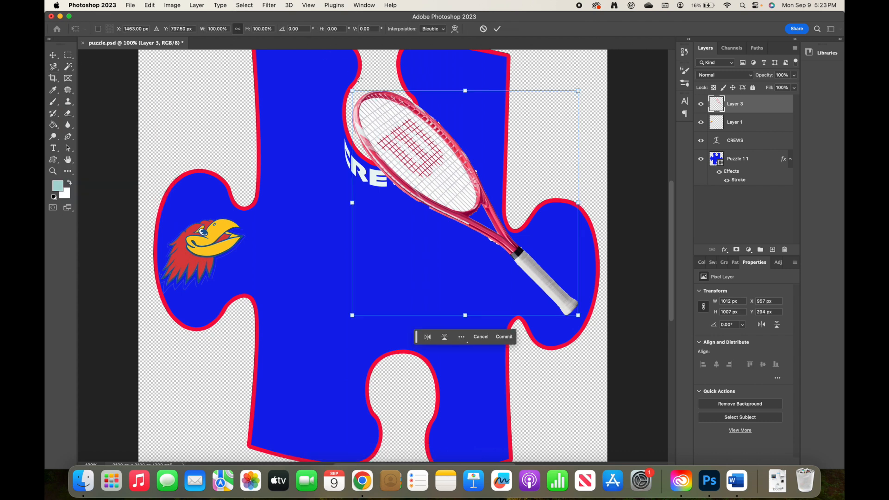
Shrink the racquet to about a quarter size and mirror it to lean the other way
{"action": "left_click_drag", "start_coordinate": [351, 93], "coordinate": [457, 182]}
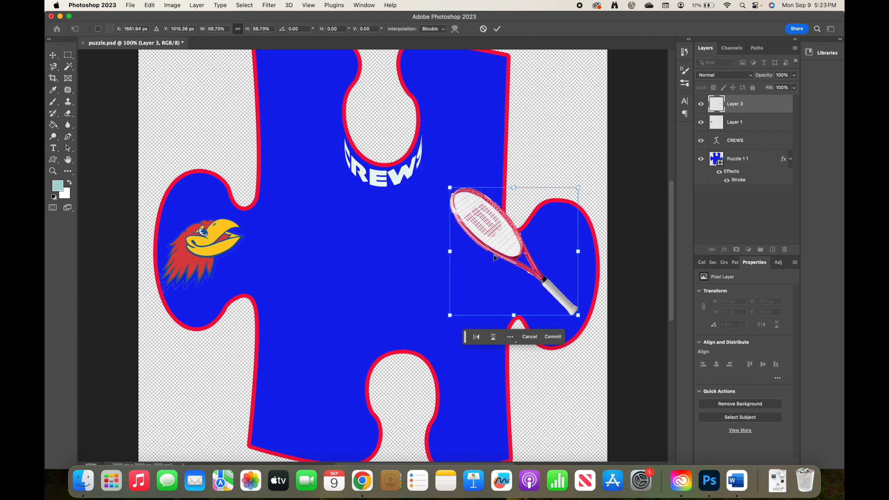
{"action": "left_click_drag", "start_coordinate": [450, 253], "coordinate": [475, 240]}
{"action": "left_click", "coordinate": [236, 28]}
{"action": "left_click_drag", "start_coordinate": [475, 254], "coordinate": [532, 258]}
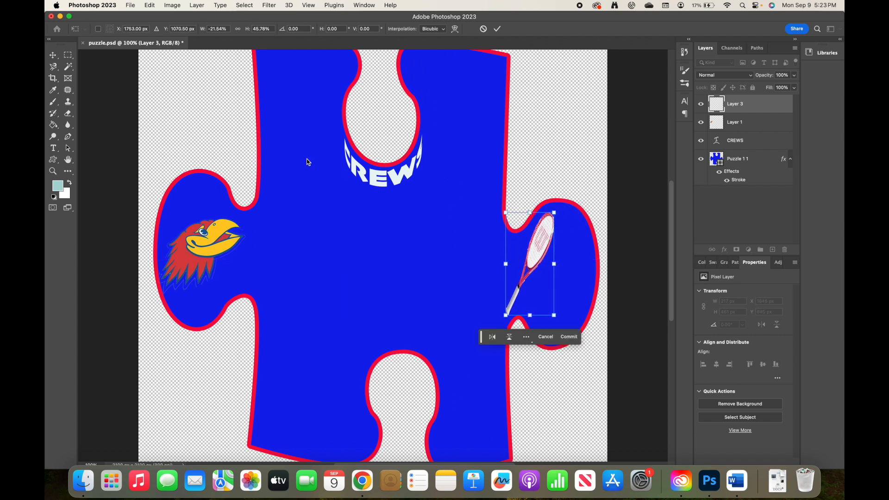
Try distorting the racquet's edges and corners, then cancel to restore its original size
{"action": "left_click", "coordinate": [150, 5]}
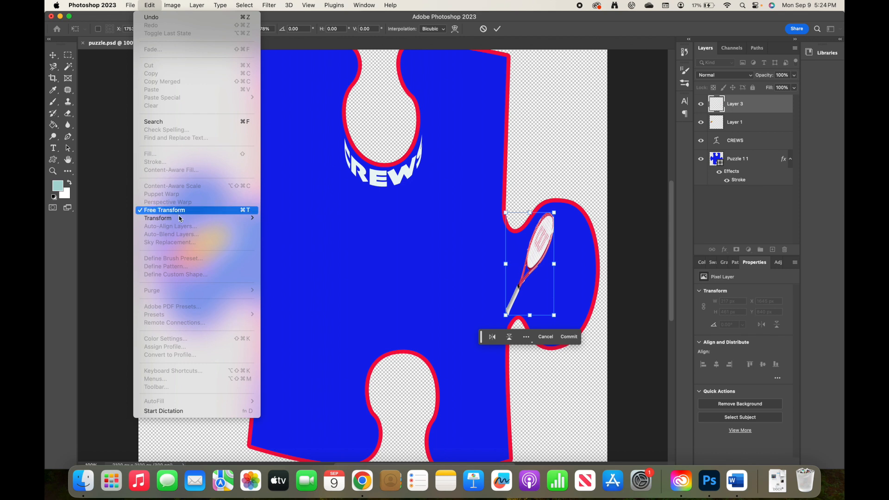
{"action": "mouse_move", "coordinate": [185, 219]}
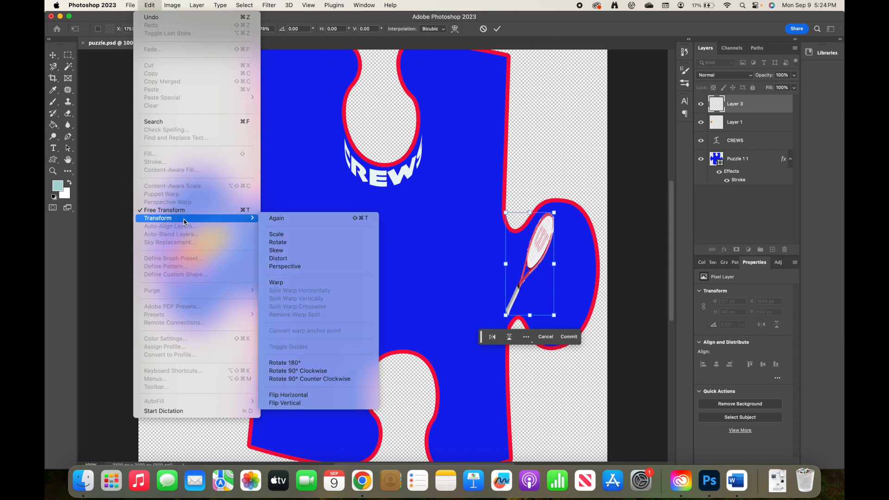
{"action": "left_click", "coordinate": [288, 260]}
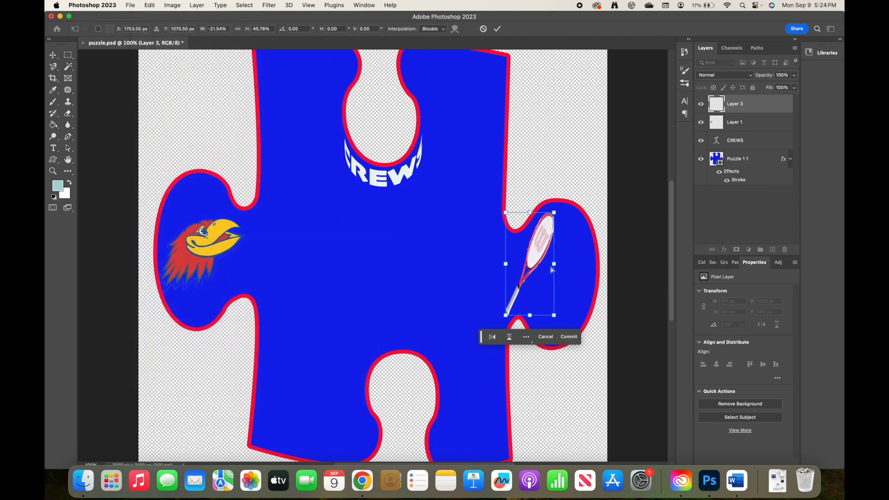
{"action": "left_click_drag", "start_coordinate": [555, 265], "coordinate": [567, 265]}
{"action": "mouse_move", "coordinate": [540, 216]}
{"action": "left_mouse_down"}
{"action": "mouse_move", "coordinate": [514, 225]}
{"action": "mouse_move", "coordinate": [524, 223]}
{"action": "left_mouse_up"}
{"action": "mouse_move", "coordinate": [569, 320]}
{"action": "left_mouse_down"}
{"action": "mouse_move", "coordinate": [582, 316]}
{"action": "mouse_move", "coordinate": [562, 319]}
{"action": "left_mouse_up"}
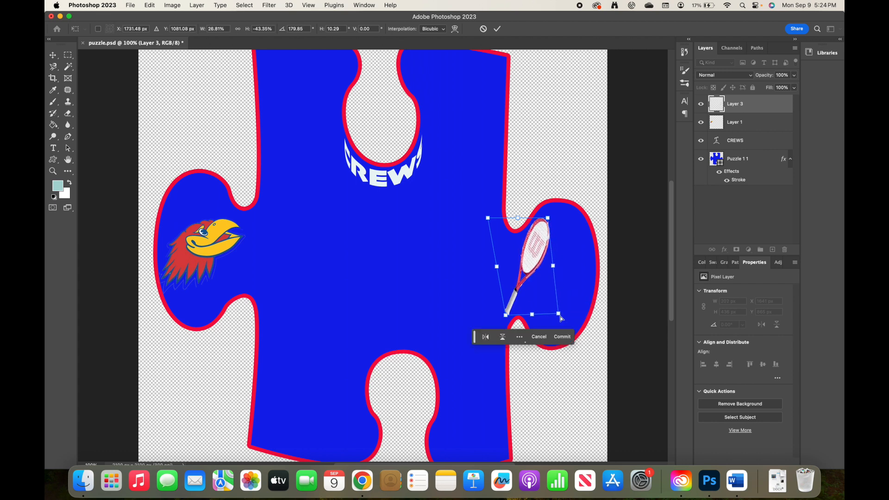
{"action": "mouse_move", "coordinate": [497, 267]}
{"action": "left_mouse_down"}
{"action": "mouse_move", "coordinate": [495, 279]}
{"action": "mouse_move", "coordinate": [492, 273]}
{"action": "left_mouse_up"}
{"action": "left_click_drag", "start_coordinate": [559, 314], "coordinate": [572, 306]}
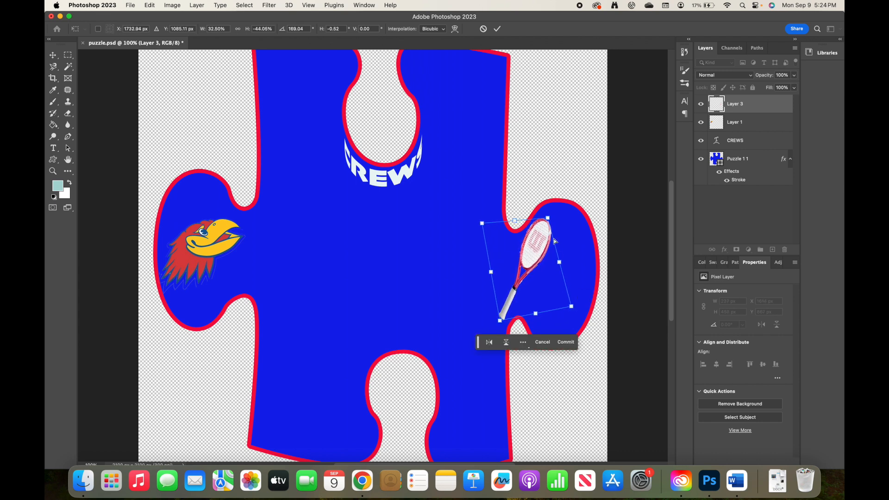
{"action": "left_click_drag", "start_coordinate": [549, 222], "coordinate": [563, 222]}
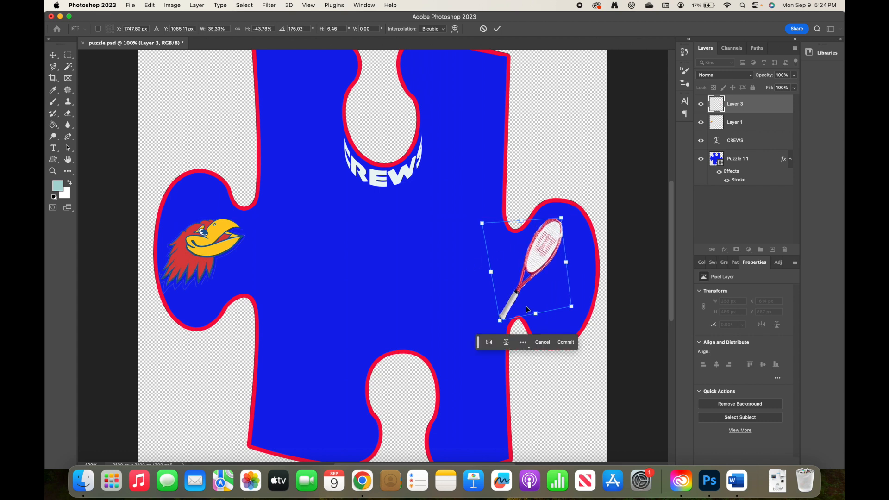
{"action": "left_click", "coordinate": [544, 343]}
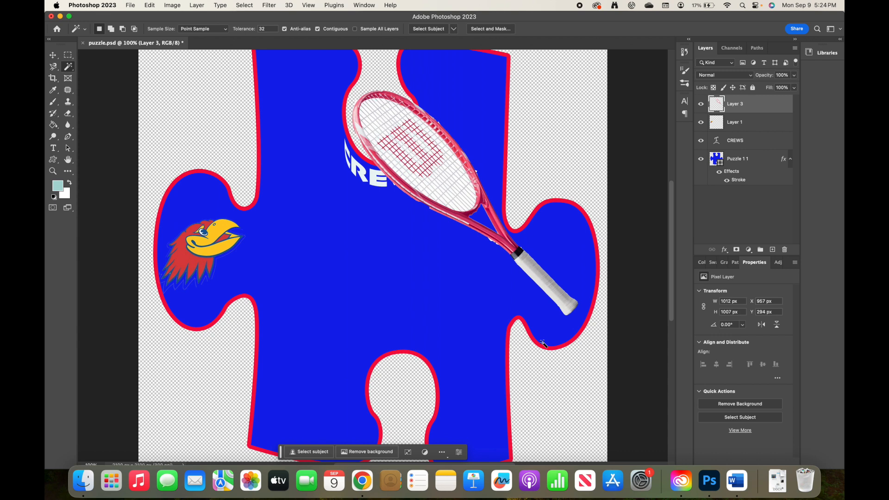
{"action": "left_click", "coordinate": [544, 342]}
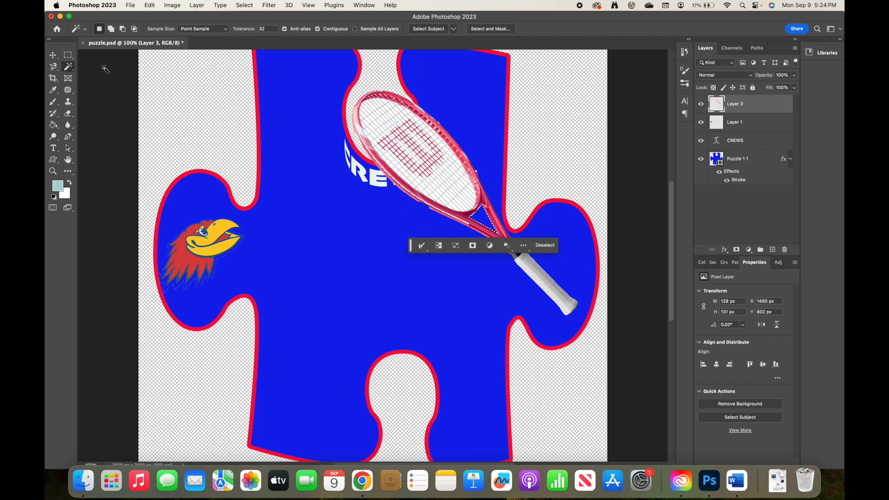
Abandon a Distort on the selected racket area, deselect, and put Free Transform on the whole racquet
{"action": "left_click", "coordinate": [150, 5]}
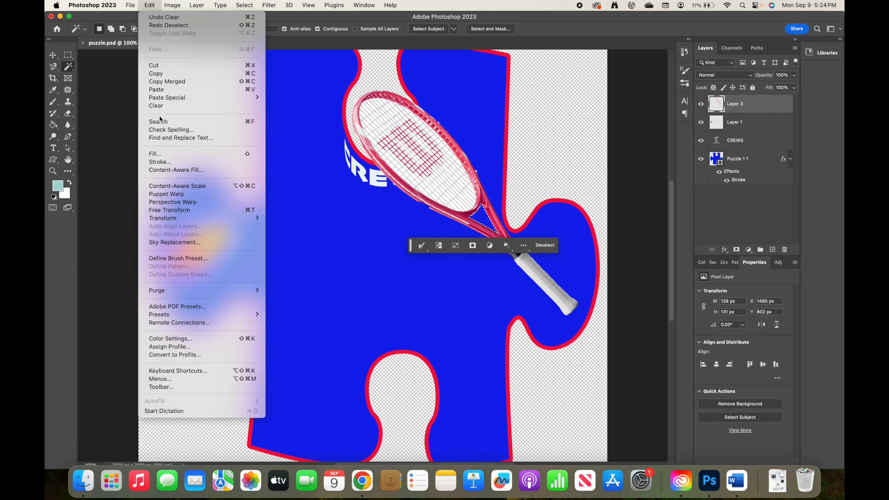
{"action": "mouse_move", "coordinate": [176, 219]}
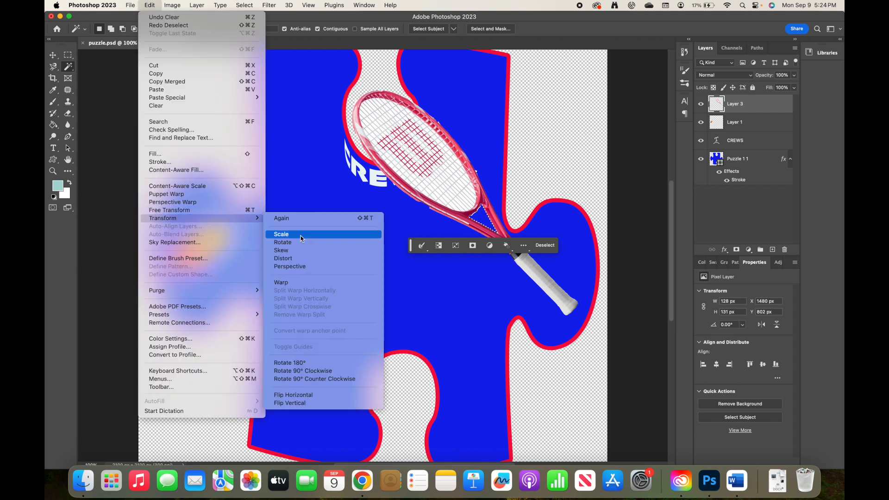
{"action": "left_click", "coordinate": [291, 259]}
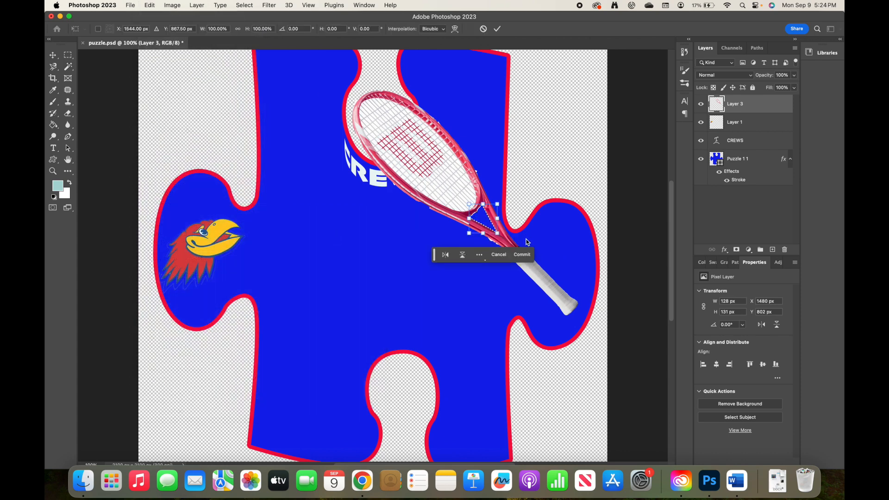
{"action": "left_click", "coordinate": [502, 251]}
{"action": "key", "text": "super+d"}
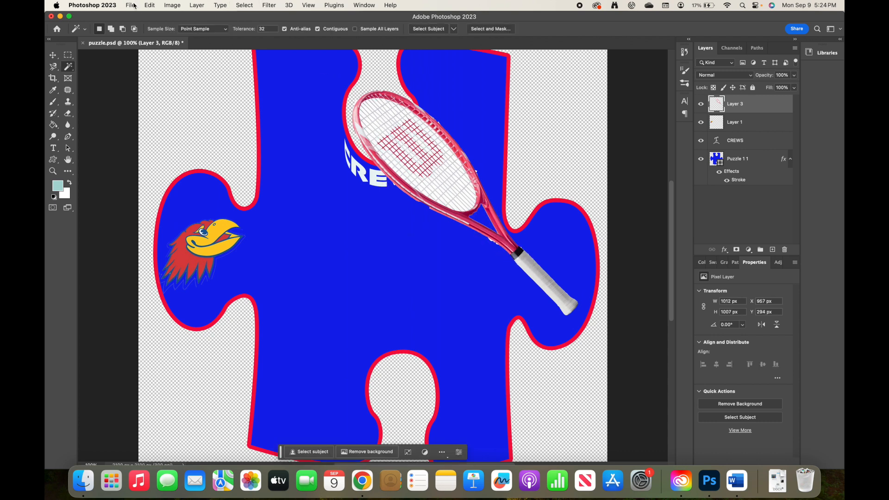
{"action": "key", "text": "super+t"}
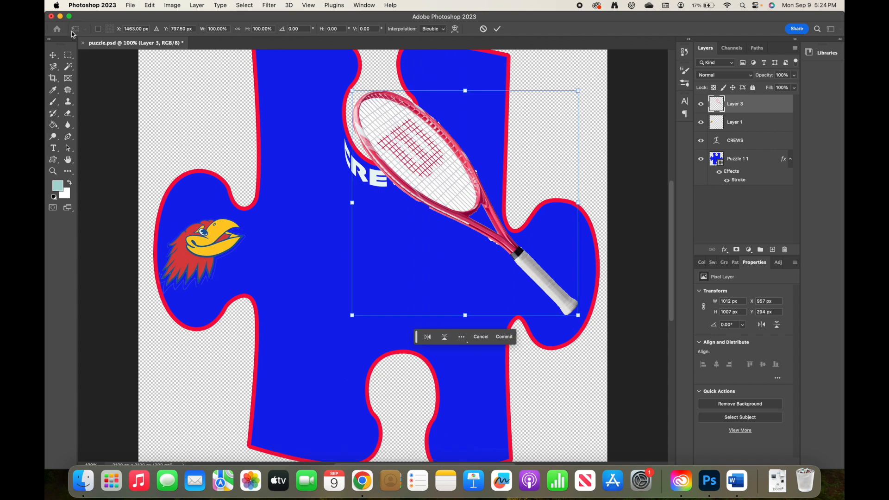
Shrink and flip the racquet, moving it into the puzzle piece's right tab
{"action": "left_click_drag", "start_coordinate": [352, 203], "coordinate": [668, 258]}
{"action": "left_click_drag", "start_coordinate": [666, 92], "coordinate": [631, 226]}
{"action": "left_click_drag", "start_coordinate": [598, 256], "coordinate": [523, 255]}
Distort the racquet's right corners to angle it, committing the 362 × 384 px transform
{"action": "left_click", "coordinate": [155, 6]}
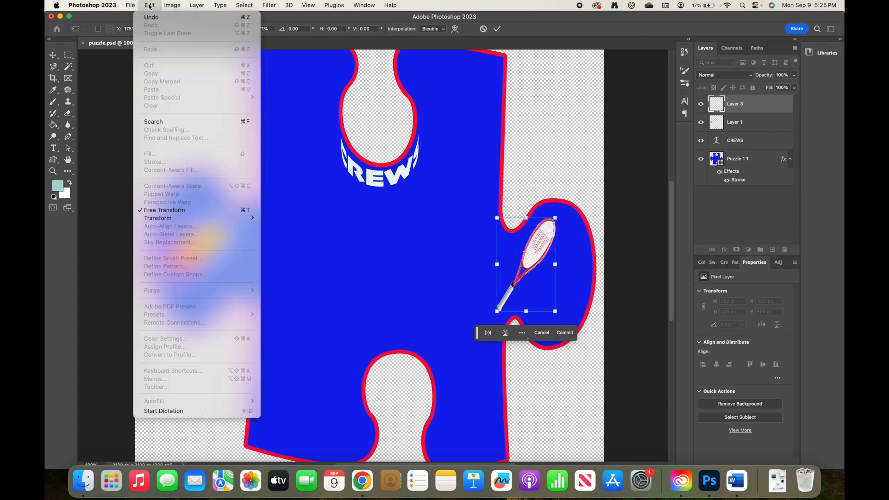
{"action": "mouse_move", "coordinate": [184, 220]}
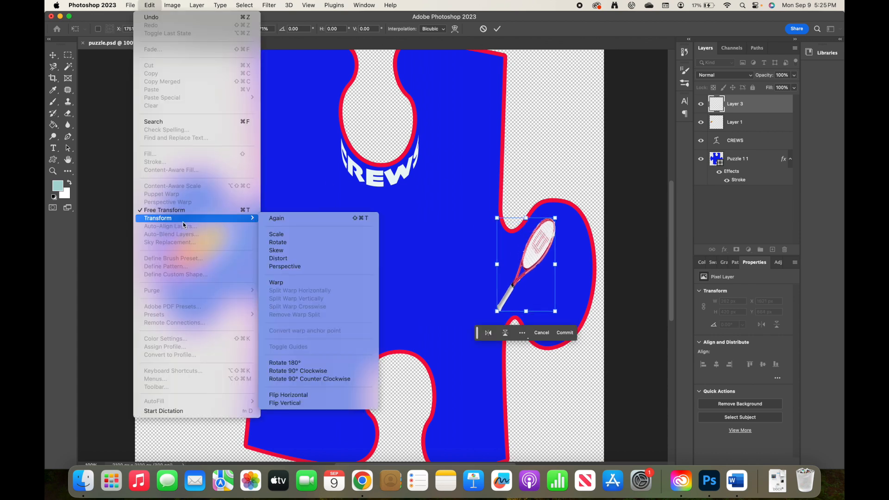
{"action": "left_click", "coordinate": [283, 260]}
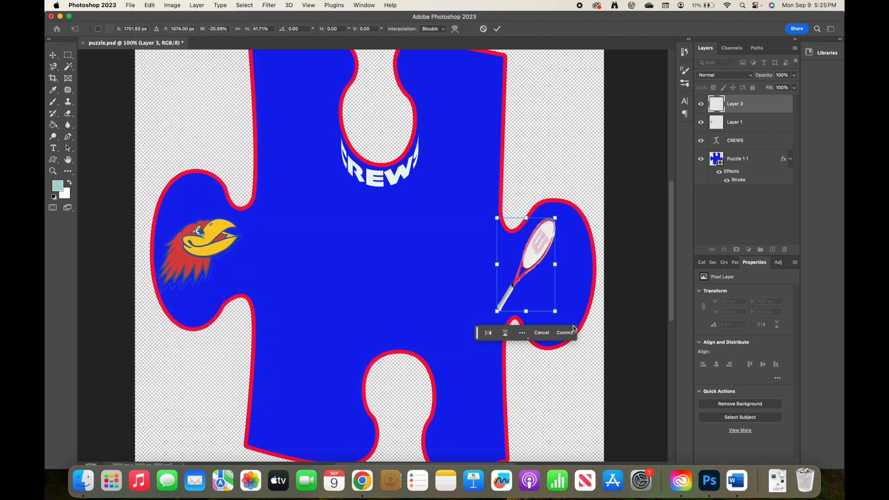
{"action": "left_click_drag", "start_coordinate": [557, 311], "coordinate": [577, 322]}
{"action": "left_click_drag", "start_coordinate": [556, 218], "coordinate": [580, 229]}
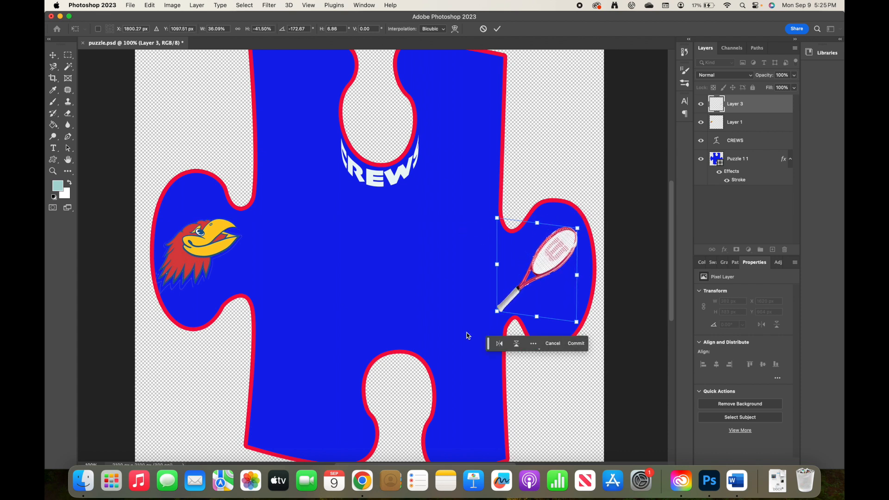
{"action": "left_click", "coordinate": [53, 55]}
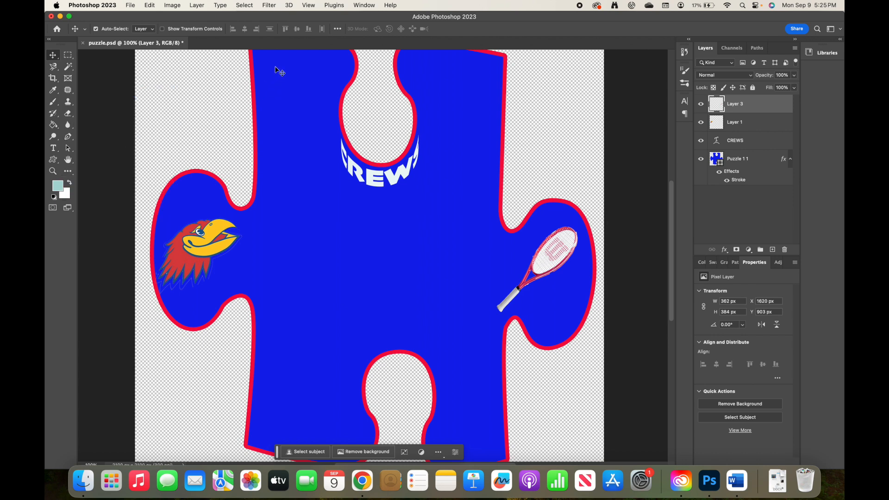
{"action": "left_click", "coordinate": [364, 6]}
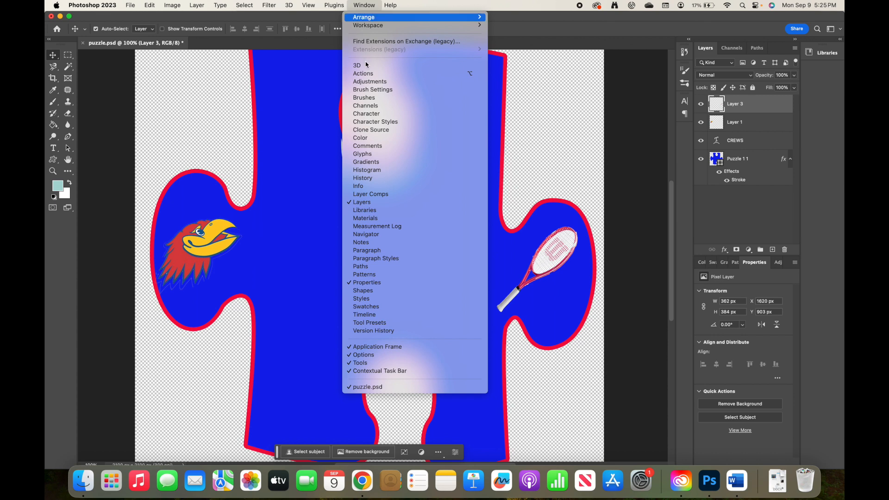
Search the Shapes library for 'ski' and drag the Statue of Liberty shape onto the puzzle piece
{"action": "left_click", "coordinate": [361, 291]}
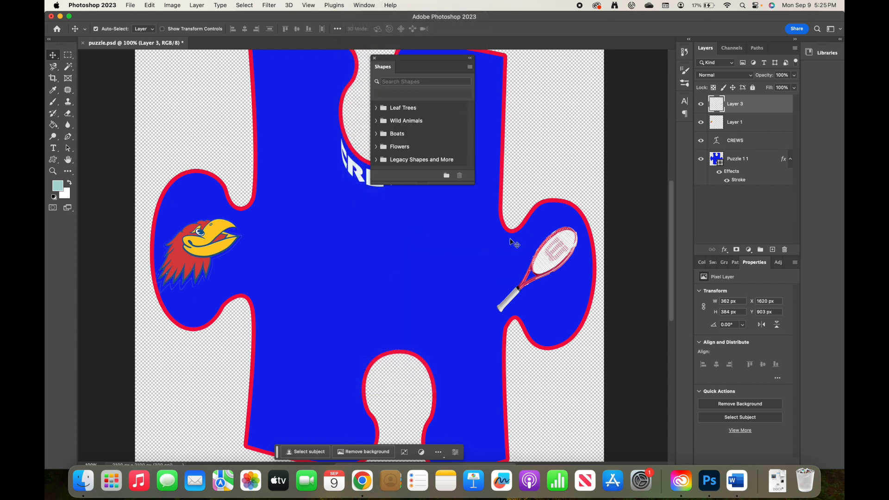
{"action": "left_click", "coordinate": [387, 81]}
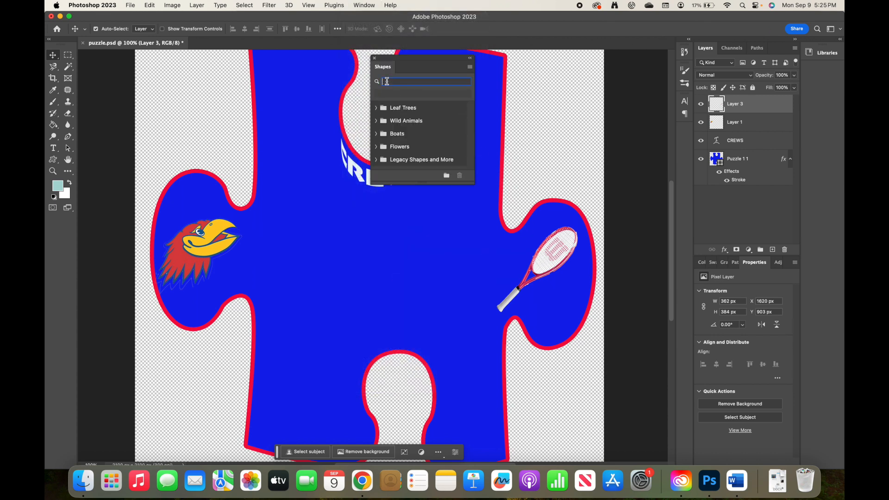
{"action": "type", "text": "ski"}
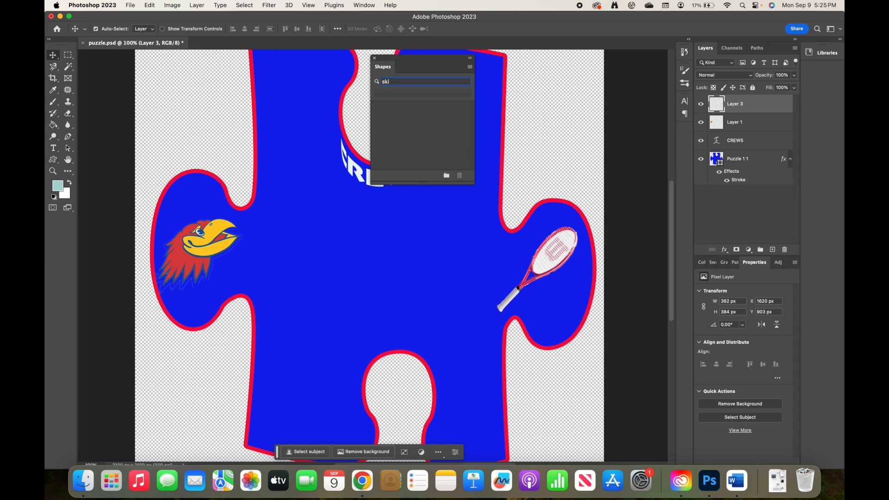
{"action": "scroll", "coordinate": [426, 134], "scroll_direction": "down", "scroll_amount": 5}
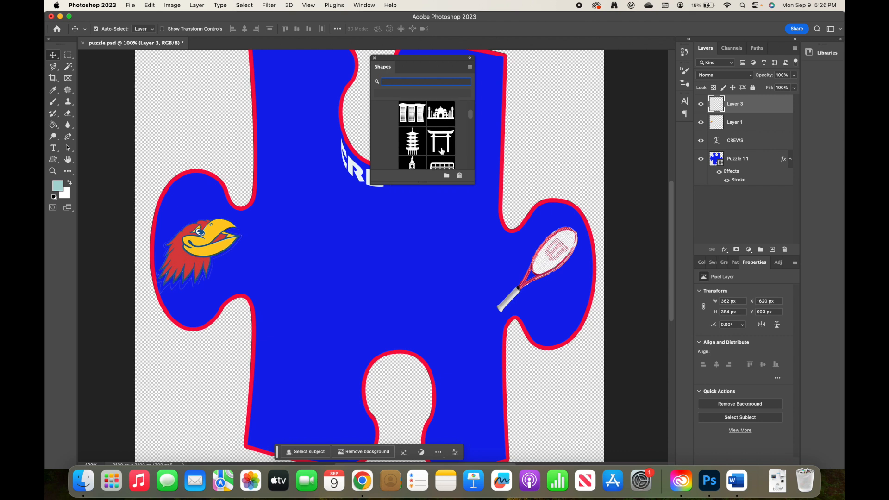
{"action": "scroll", "coordinate": [427, 134], "scroll_direction": "down", "scroll_amount": 2}
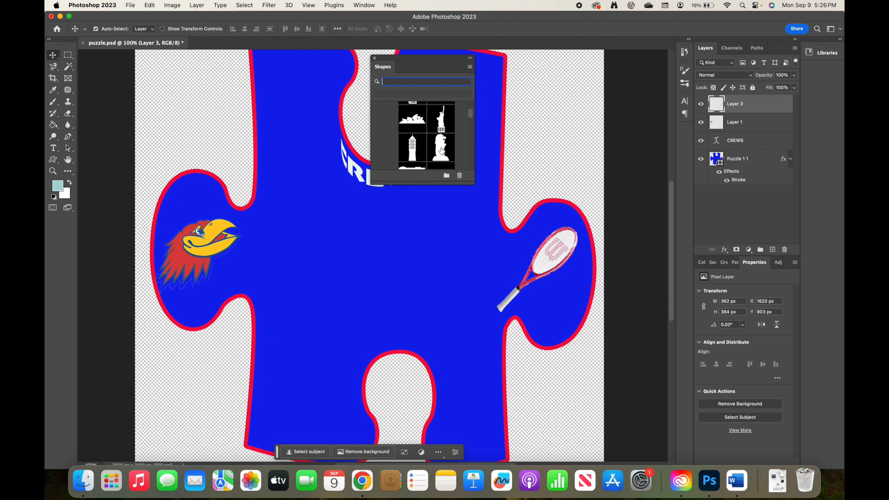
{"action": "left_click_drag", "start_coordinate": [441, 120], "coordinate": [291, 246]}
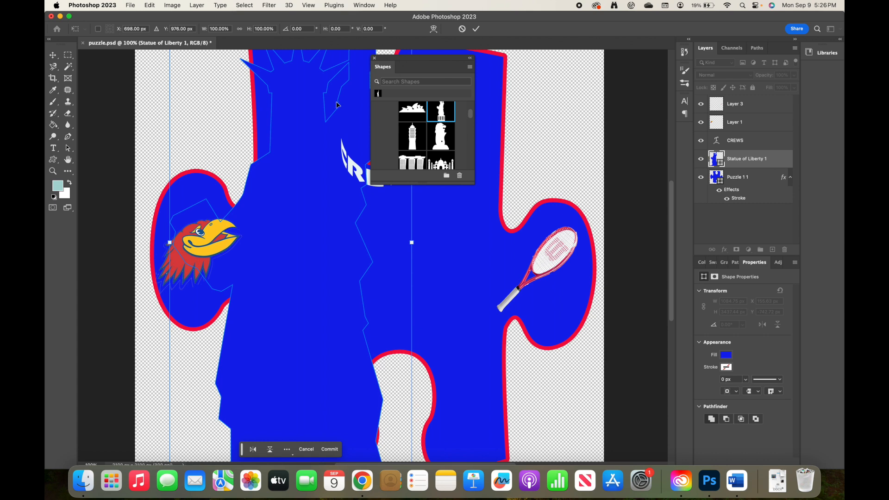
Scale the Statue of Liberty down to about a third and move it left of centre beside the mascot
{"action": "left_click", "coordinate": [375, 59]}
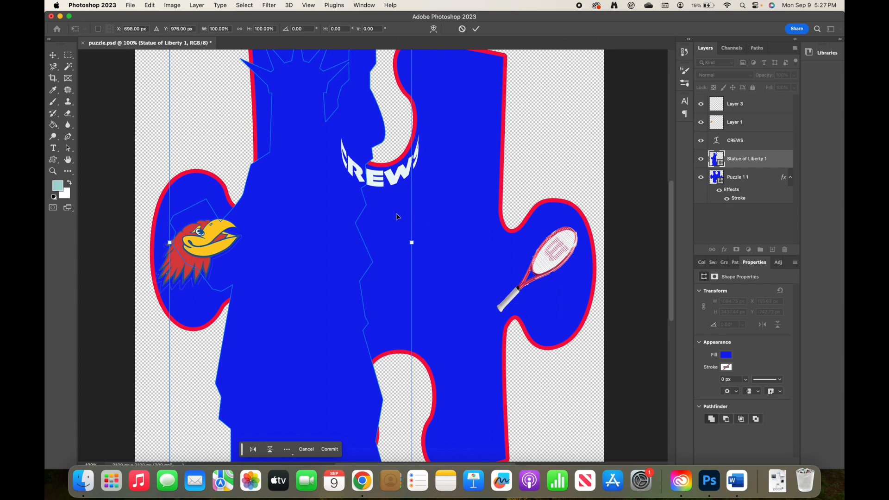
{"action": "scroll", "coordinate": [392, 229], "scroll_direction": "up", "scroll_amount": 10}
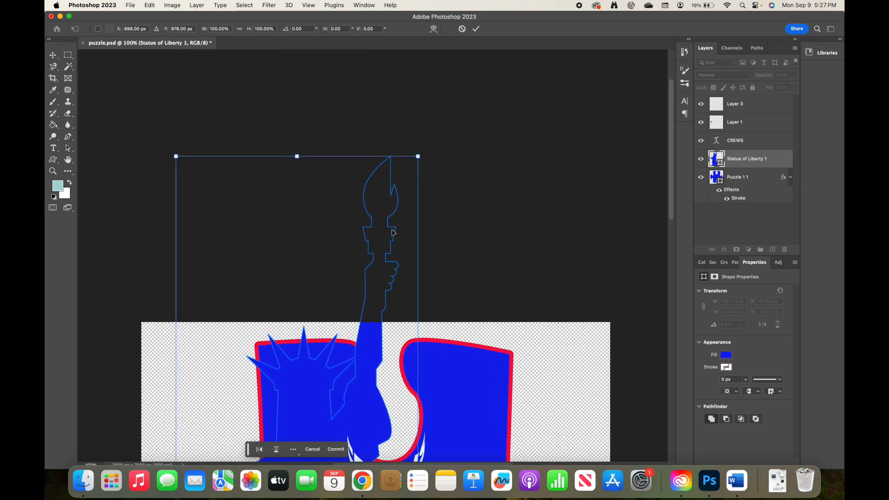
{"action": "left_click_drag", "start_coordinate": [418, 157], "coordinate": [336, 445]}
{"action": "scroll", "coordinate": [362, 391], "scroll_direction": "down", "scroll_amount": 10}
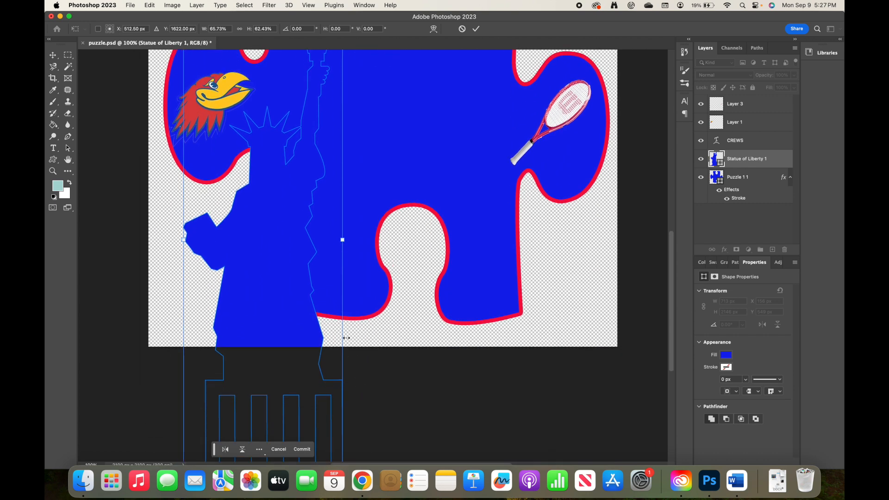
{"action": "scroll", "coordinate": [344, 333], "scroll_direction": "down", "scroll_amount": 3}
{"action": "left_click_drag", "start_coordinate": [350, 331], "coordinate": [274, 81]}
{"action": "scroll", "coordinate": [267, 80], "scroll_direction": "up", "scroll_amount": 6}
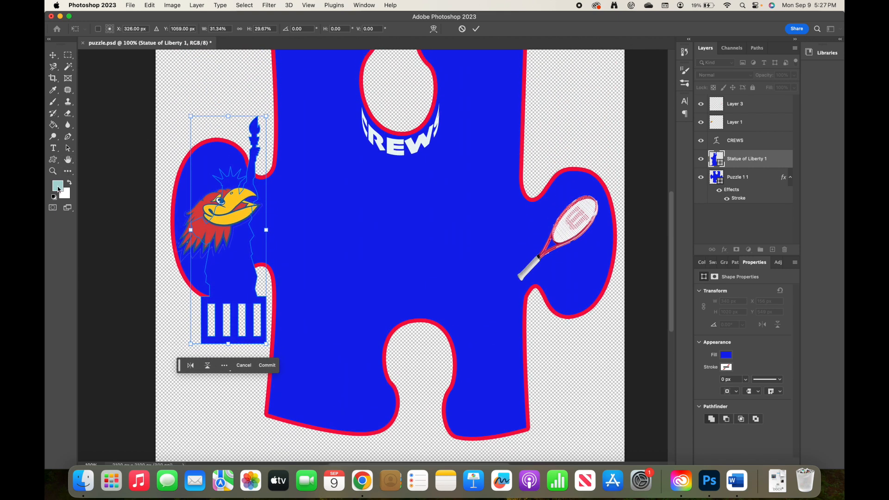
{"action": "left_click_drag", "start_coordinate": [259, 166], "coordinate": [349, 197]}
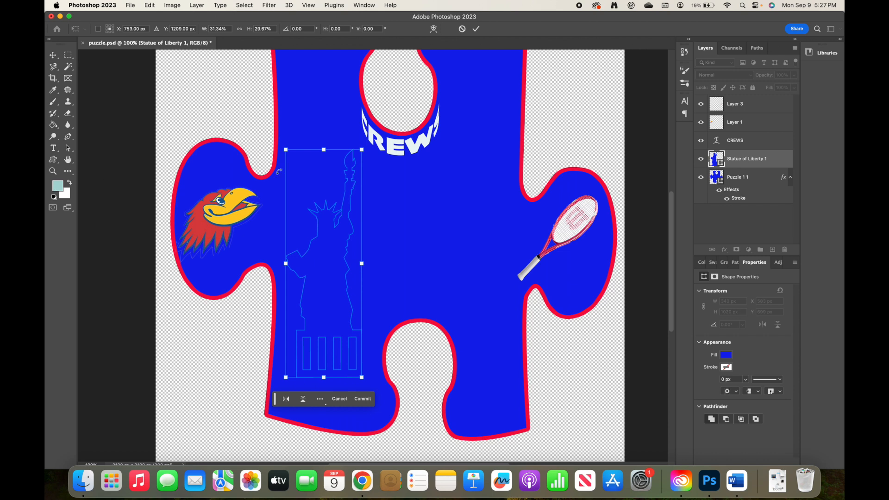
Commit the statue's placement, fill it pale lavender #cbcdea, and move it up and to the left
{"action": "left_click", "coordinate": [716, 159]}
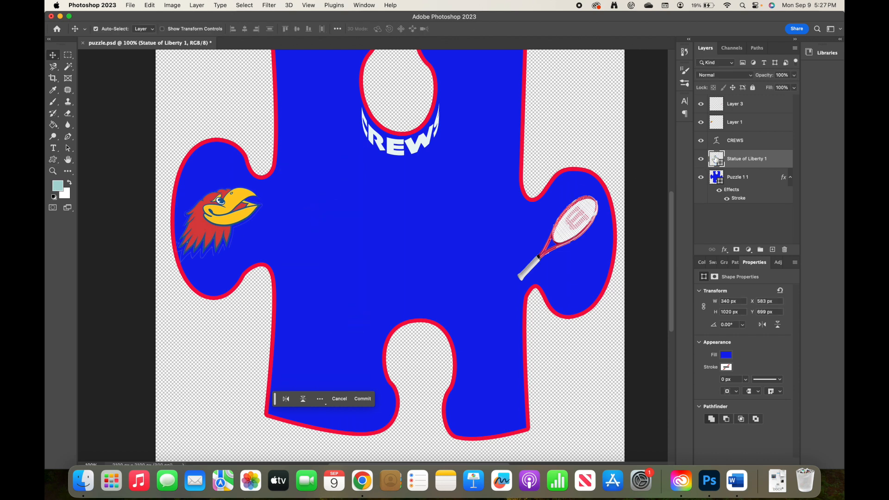
{"action": "double_click", "coordinate": [718, 159]}
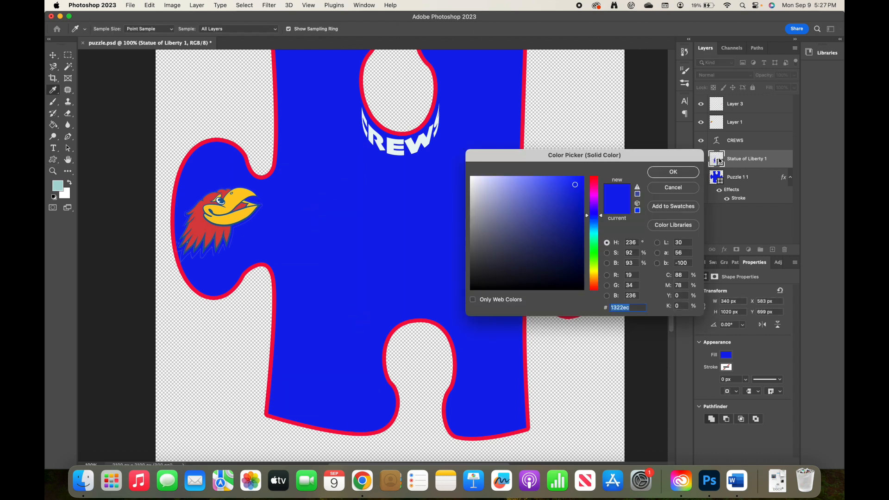
{"action": "left_click", "coordinate": [485, 186]}
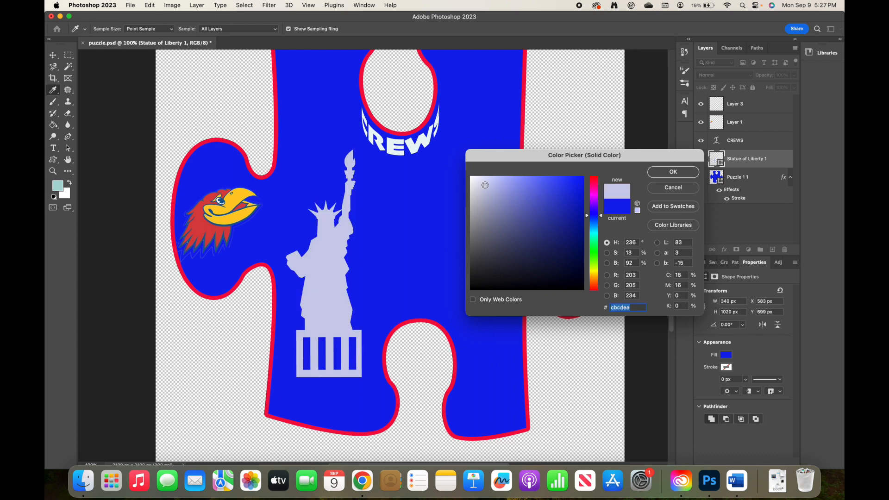
{"action": "left_click", "coordinate": [657, 174]}
{"action": "left_click_drag", "start_coordinate": [323, 228], "coordinate": [308, 176]}
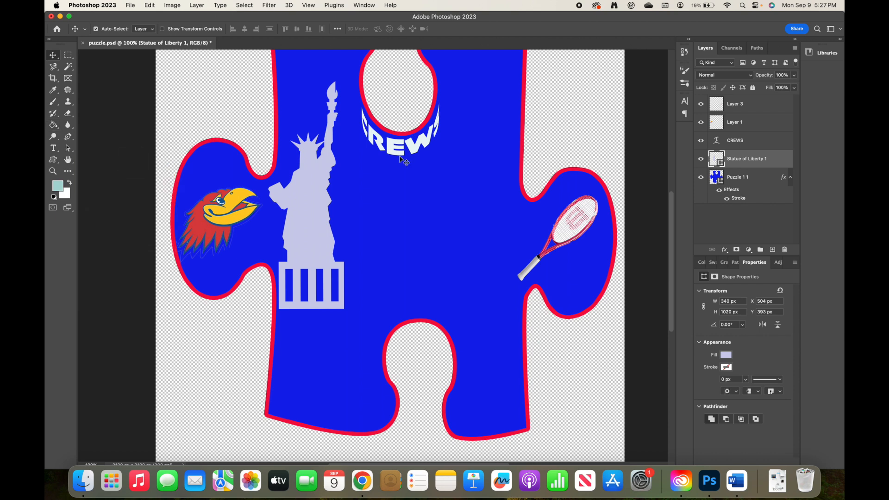
{"action": "left_click", "coordinate": [750, 106]}
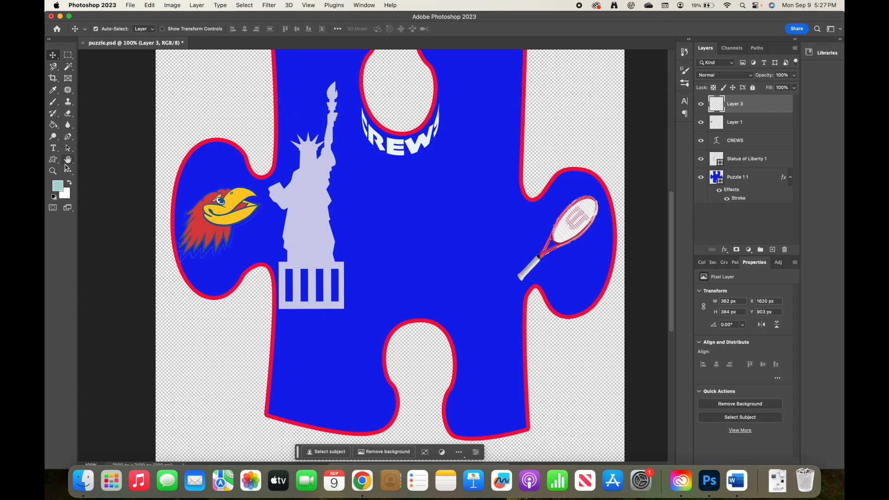
Type the two-line white lyric 'We're from the country / and we like it that way' right of the statue
{"action": "left_click", "coordinate": [53, 148]}
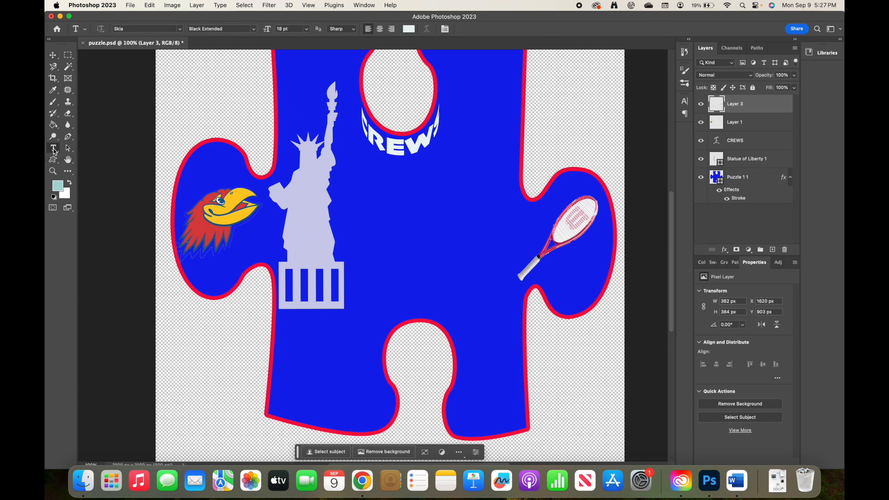
{"action": "left_click", "coordinate": [385, 206]}
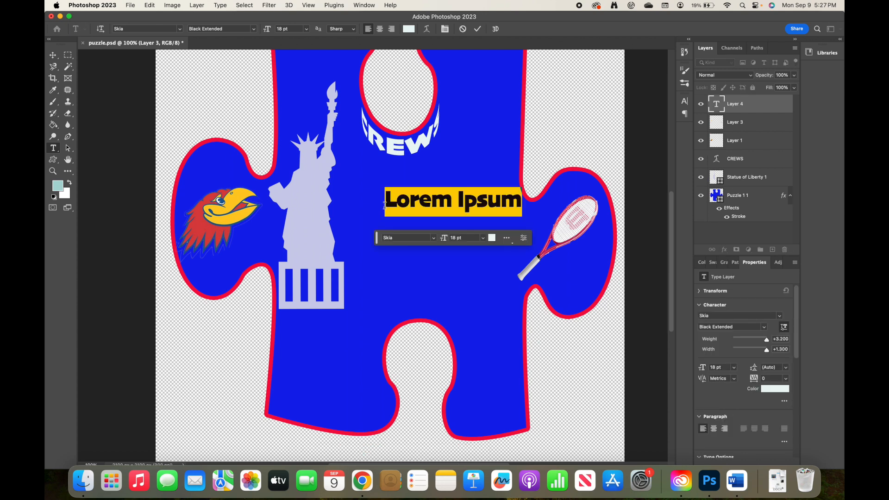
{"action": "type", "text": "Qw"}
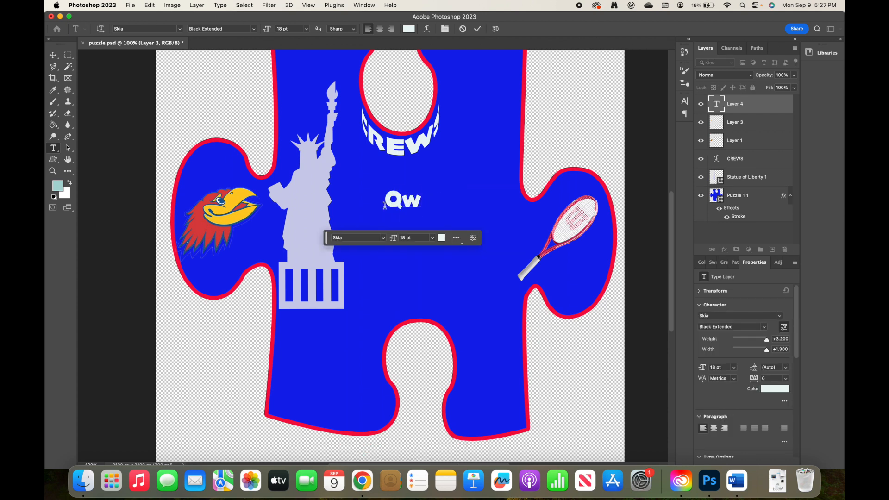
{"action": "key", "text": "BackSpace"}
{"action": "key", "text": "BackSpace"}
{"action": "type", "text": "Qw"}
{"action": "key", "text": "BackSpace"}
{"action": "key", "text": "BackSpace"}
{"action": "type", "text": "W"}
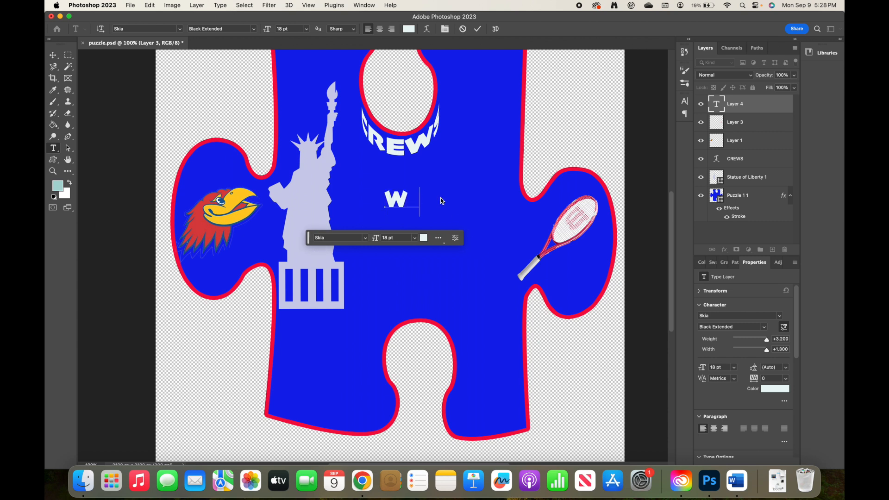
{"action": "type", "text": "e're from the count"}
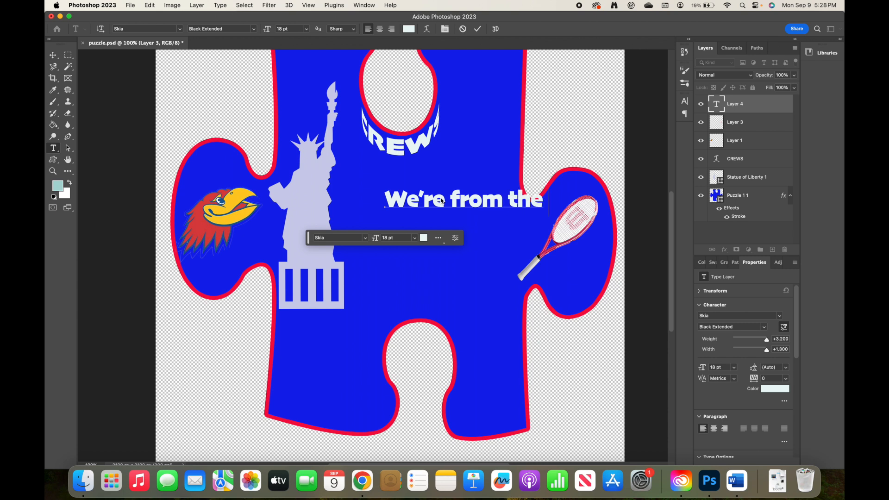
{"action": "type", "text": "ry an"}
{"action": "key", "text": "BackSpace"}
{"action": "key", "text": "BackSpace"}
{"action": "key", "text": "BackSpace"}
{"action": "key", "text": "Return"}
{"action": "type", "text": "and we"}
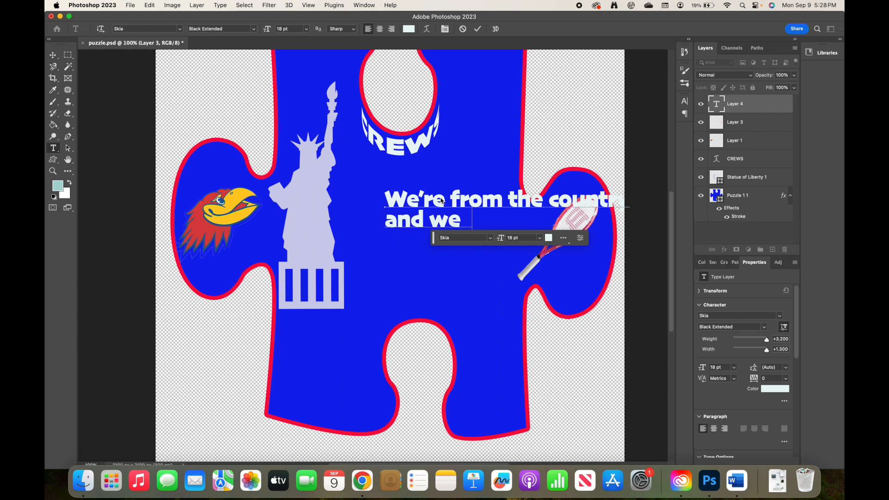
{"action": "type", "text": " like t"}
{"action": "key", "text": "BackSpace"}
{"action": "key", "text": "BackSpace"}
{"action": "type", "text": "it that way"}
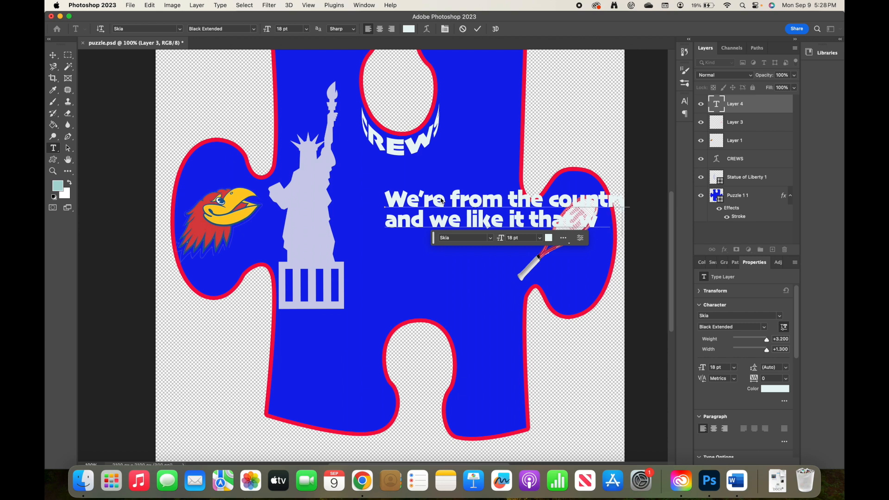
Commit the lyric text and delete the stray Lorem Ipsum placeholder layer
{"action": "key", "text": "super+Return"}
{"action": "left_click", "coordinate": [441, 200]}
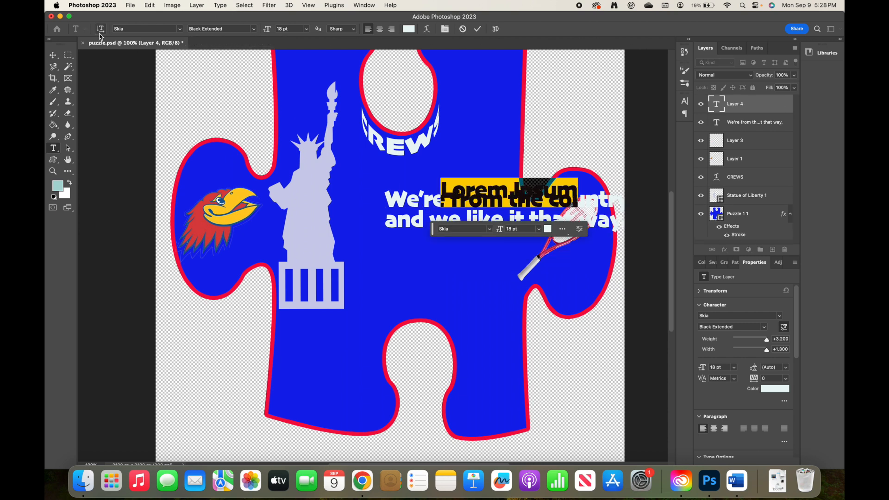
{"action": "left_click", "coordinate": [54, 55]}
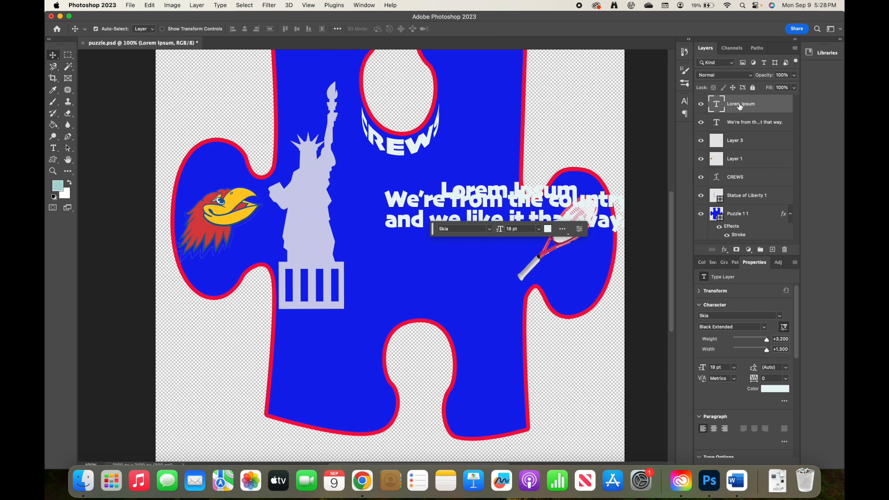
{"action": "key", "text": "BackSpace"}
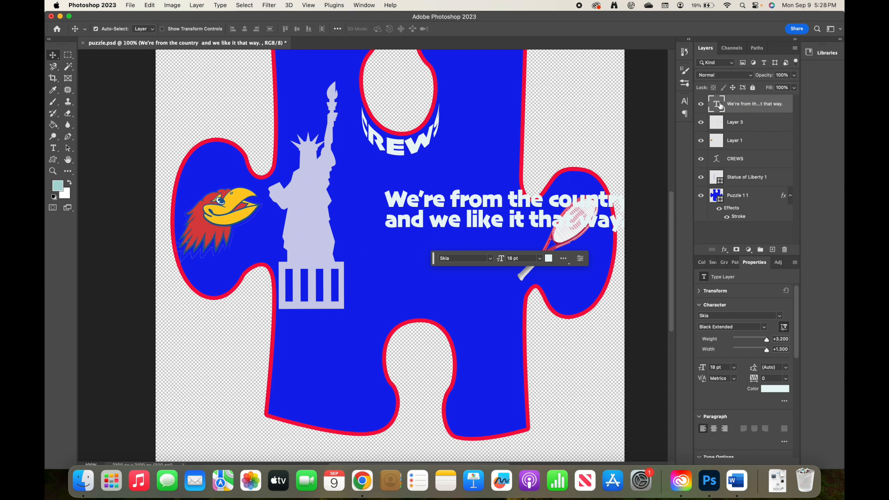
Set the lyric text to 12 pt in the Skia Condensed font style
{"action": "double_click", "coordinate": [720, 106]}
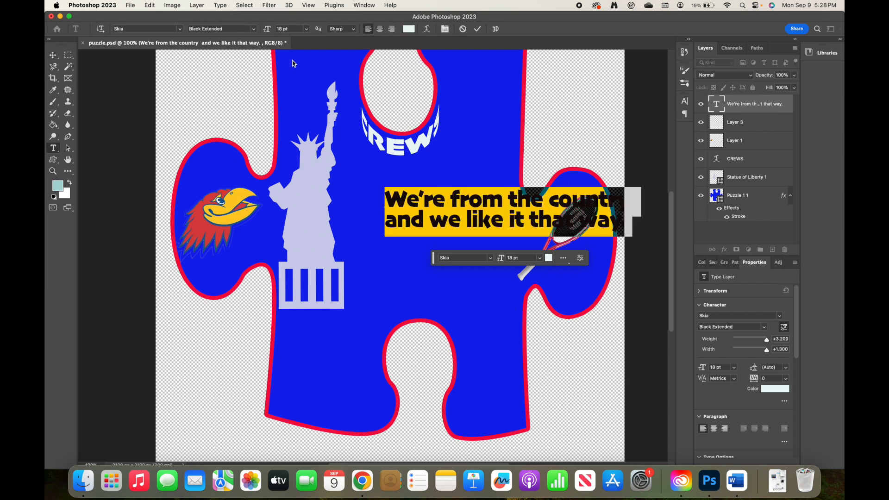
{"action": "left_click", "coordinate": [307, 30]}
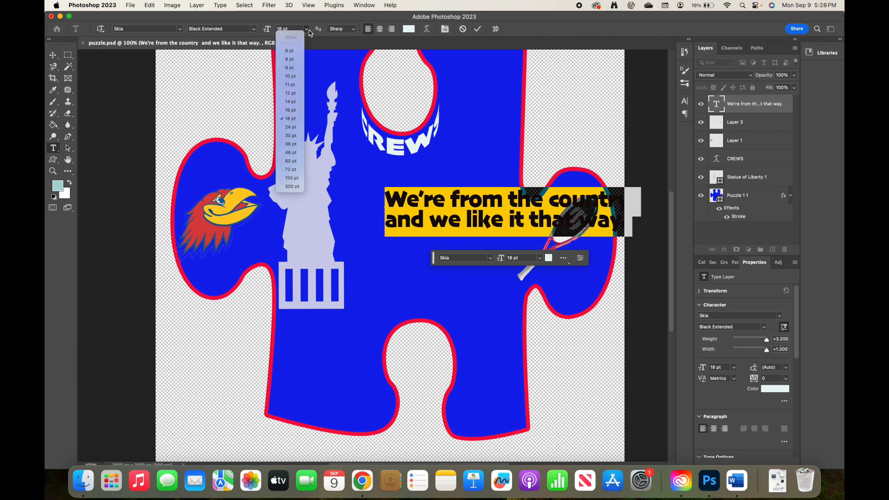
{"action": "left_click", "coordinate": [292, 95]}
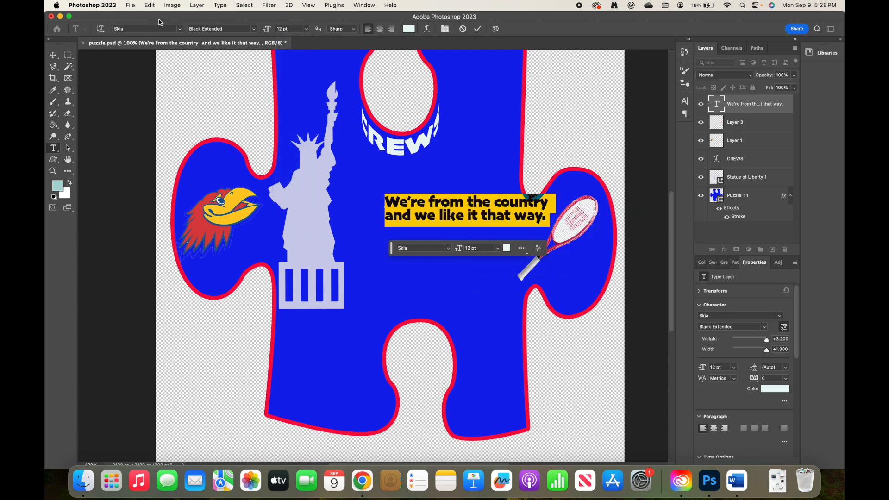
{"action": "left_click", "coordinate": [179, 30]}
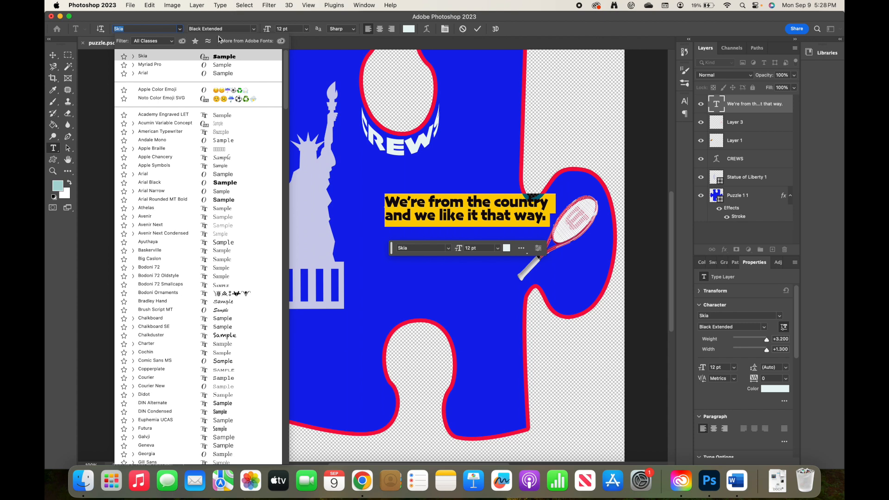
{"action": "left_click", "coordinate": [254, 29]}
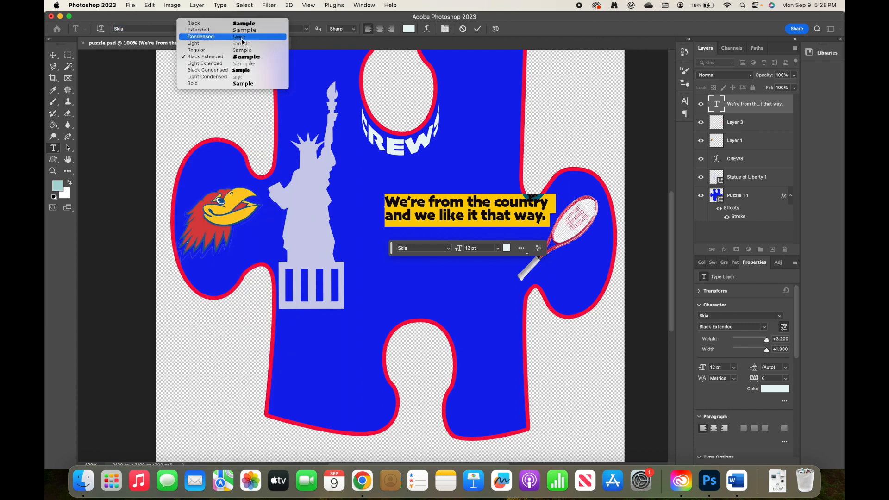
{"action": "left_click", "coordinate": [241, 36]}
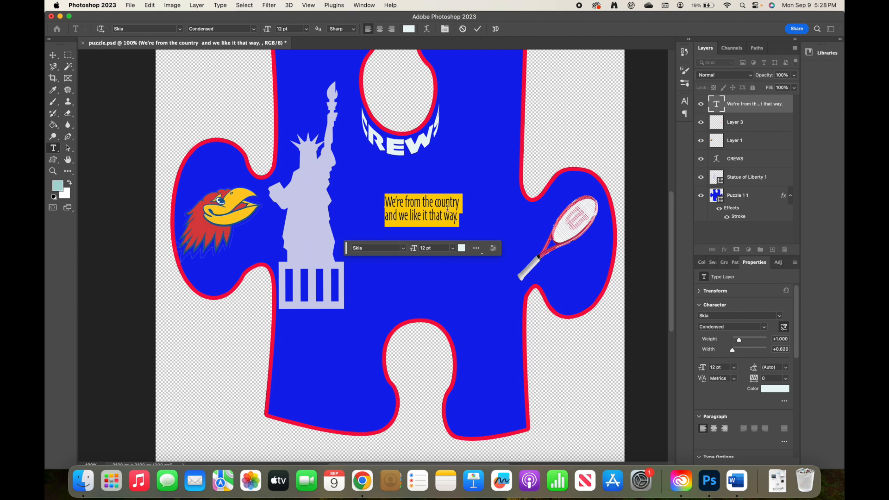
{"action": "left_click", "coordinate": [462, 219]}
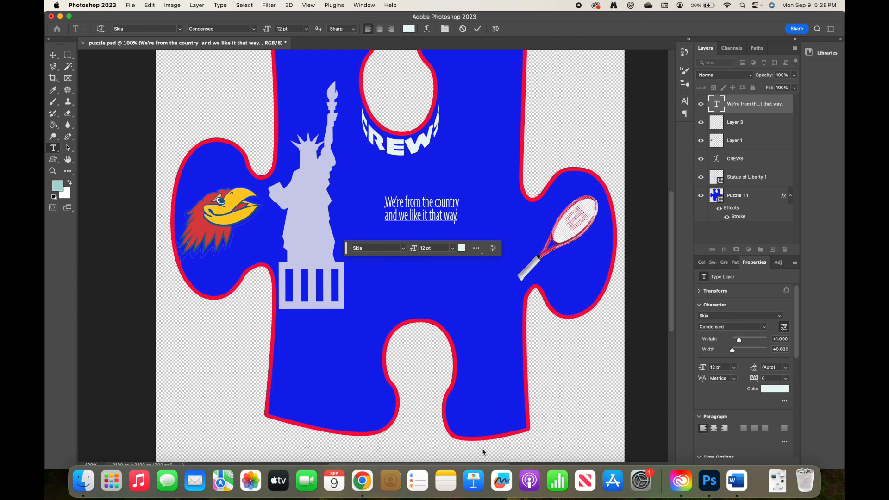
{"action": "left_click", "coordinate": [743, 484]}
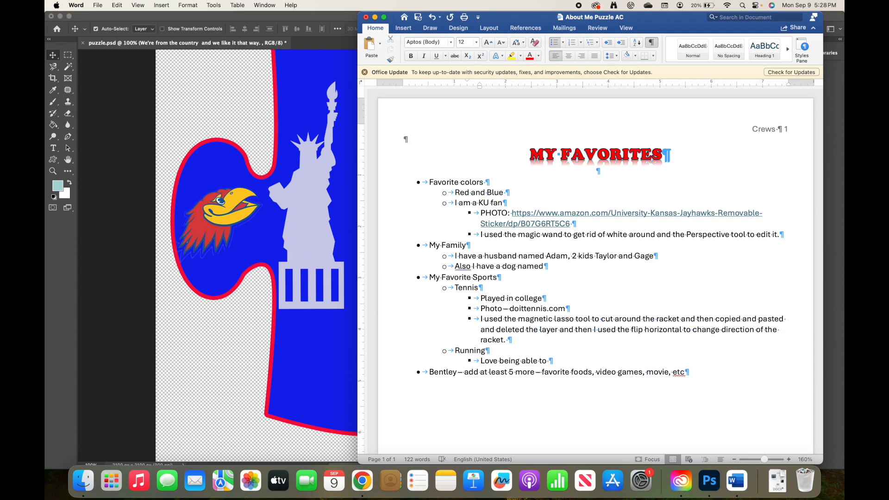
Insert an outdented 'Quote' bullet below 'Love being able to' with an indented line under it
{"action": "key", "text": "Return"}
{"action": "key", "text": "shift+Tab"}
{"action": "key", "text": "shift+Tab"}
{"action": "type", "text": "Quote"}
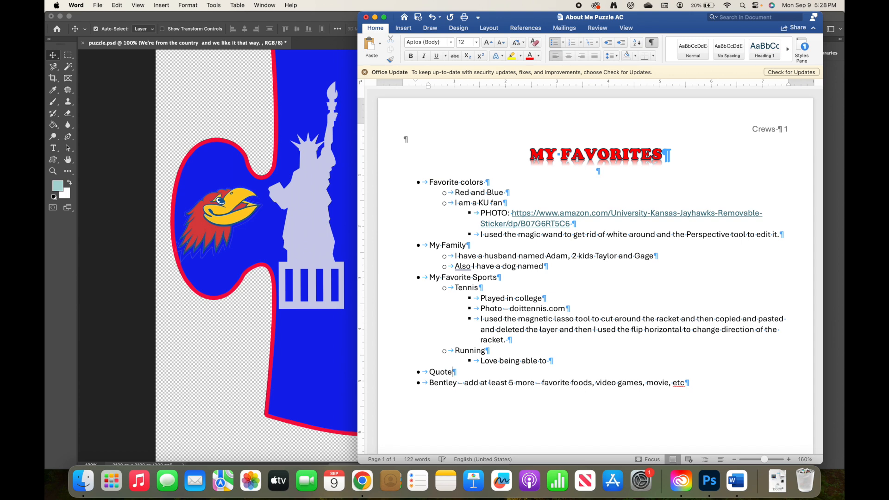
{"action": "key", "text": "Return"}
{"action": "key", "text": "Tab"}
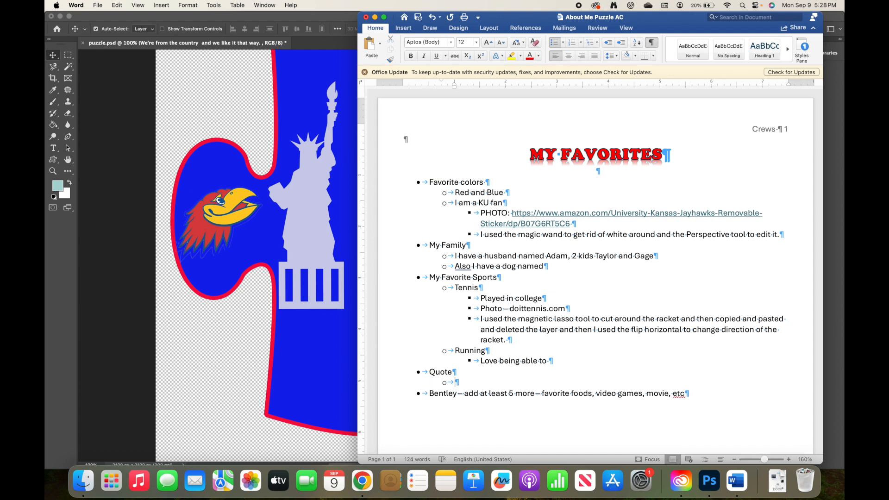
Type the sub-point 'Song lyrics from We're from the country by'
{"action": "type", "text": "Song lyrics from We're f"}
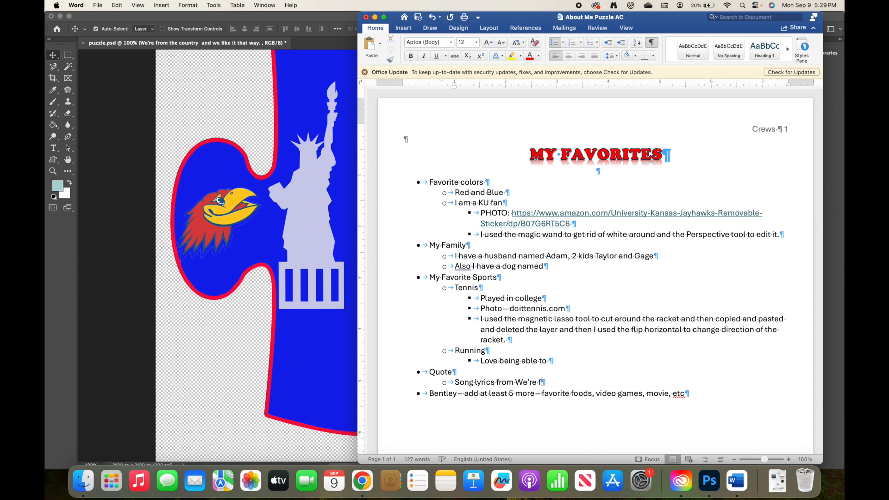
{"action": "type", "text": "rom the country by"}
{"action": "left_click", "coordinate": [363, 481]}
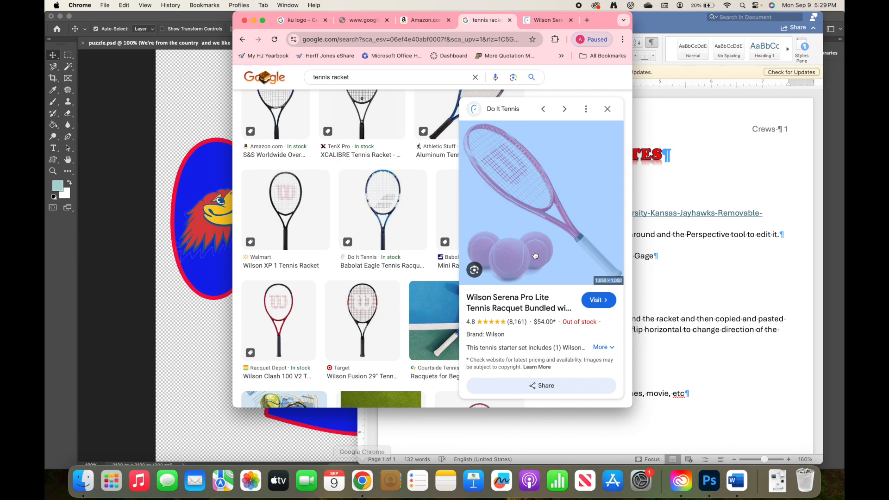
Search Google in a new tab for 'we're from the country'
{"action": "left_click", "coordinate": [587, 21]}
{"action": "type", "text": "we're f"}
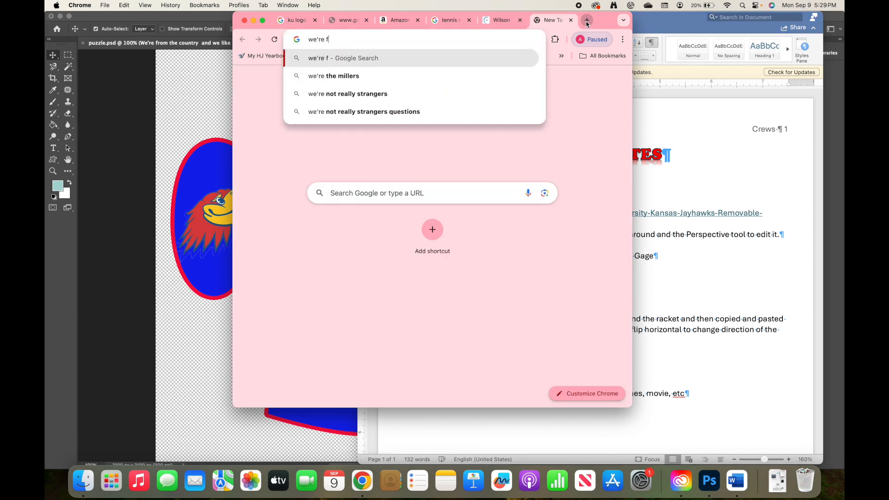
{"action": "type", "text": "rom the country"}
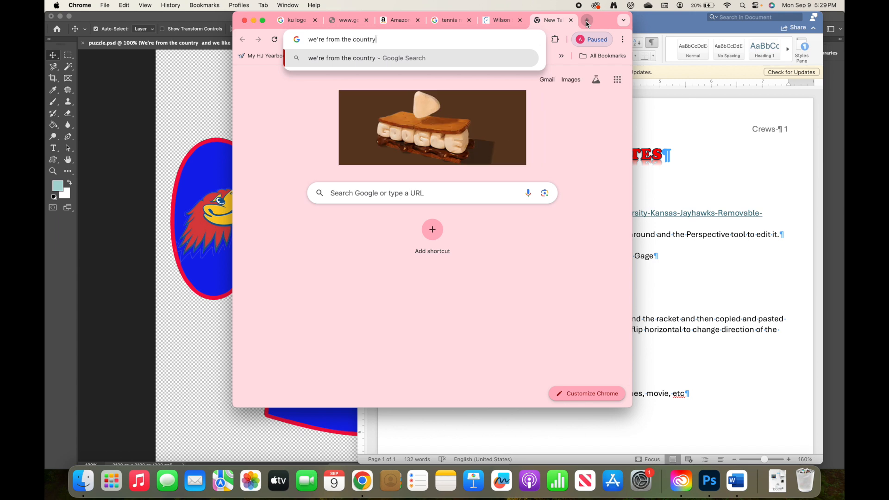
{"action": "key", "text": "Return"}
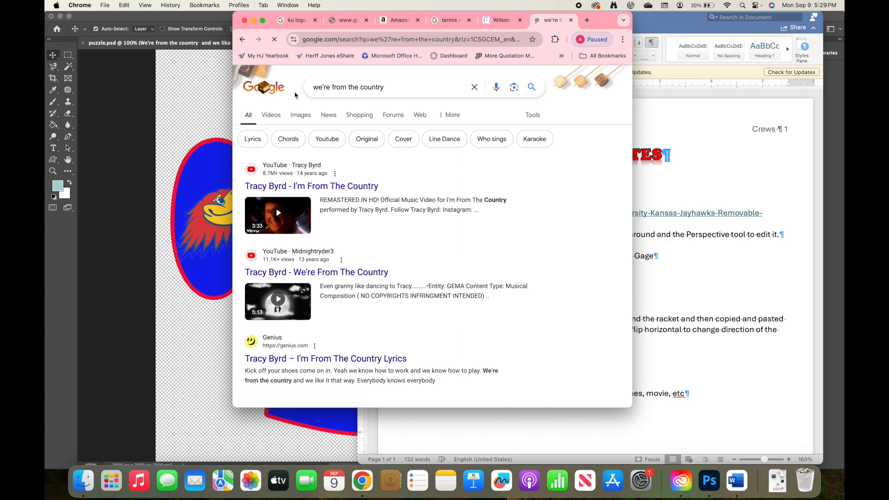
Make the Layer 1 mascot, CREWS and Puzzle 1 1 layers visible again in Photoshop
{"action": "left_click", "coordinate": [210, 105]}
{"action": "left_click_drag", "start_coordinate": [701, 140], "coordinate": [694, 196]}
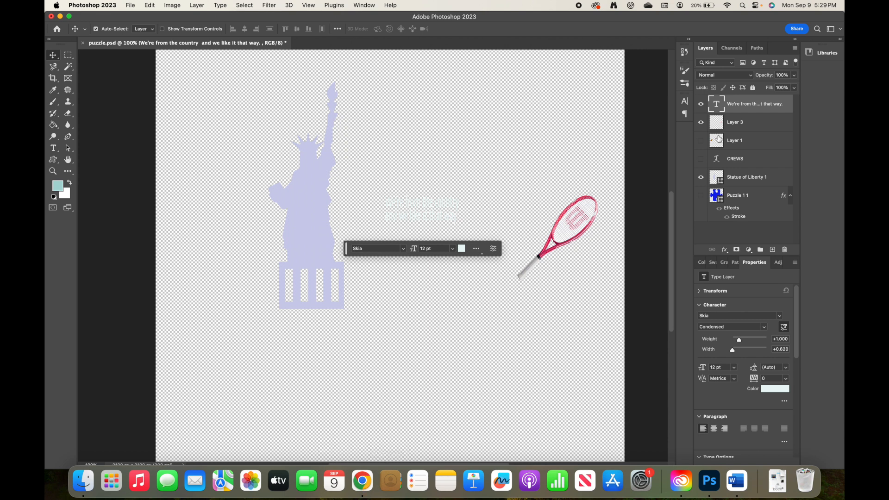
{"action": "left_click", "coordinate": [701, 140]}
{"action": "left_click", "coordinate": [701, 159]}
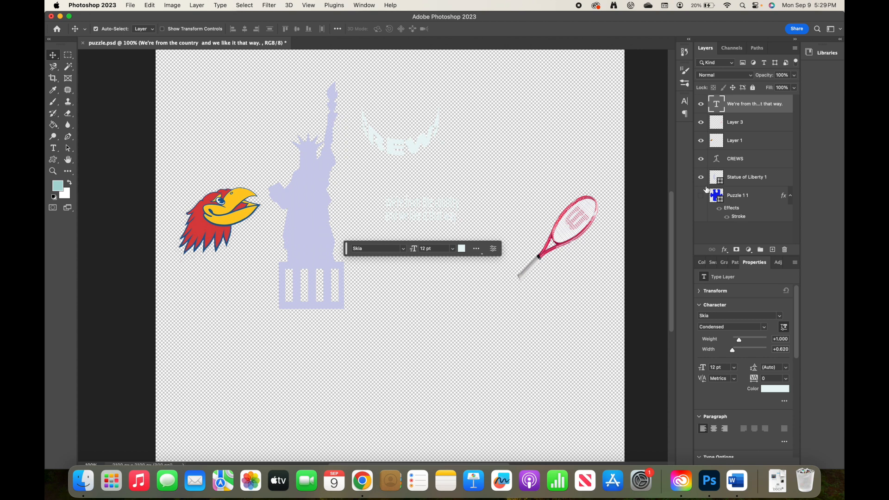
{"action": "left_click", "coordinate": [700, 196]}
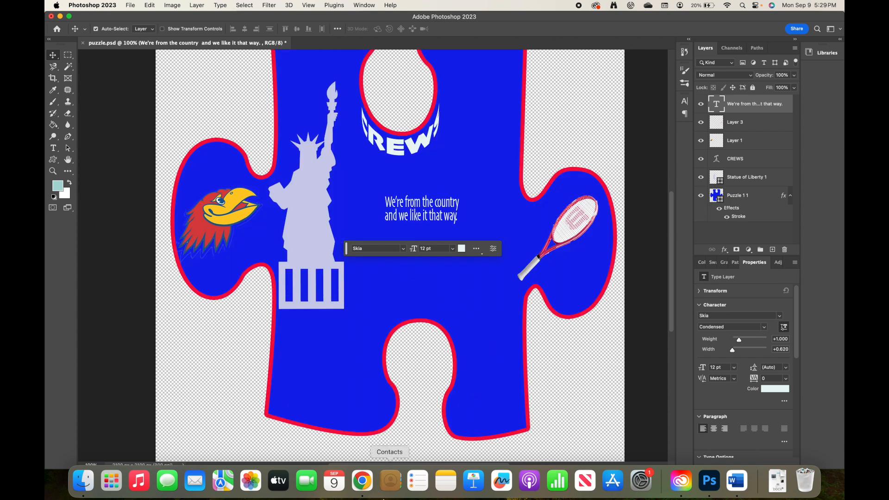
{"action": "left_click", "coordinate": [362, 481]}
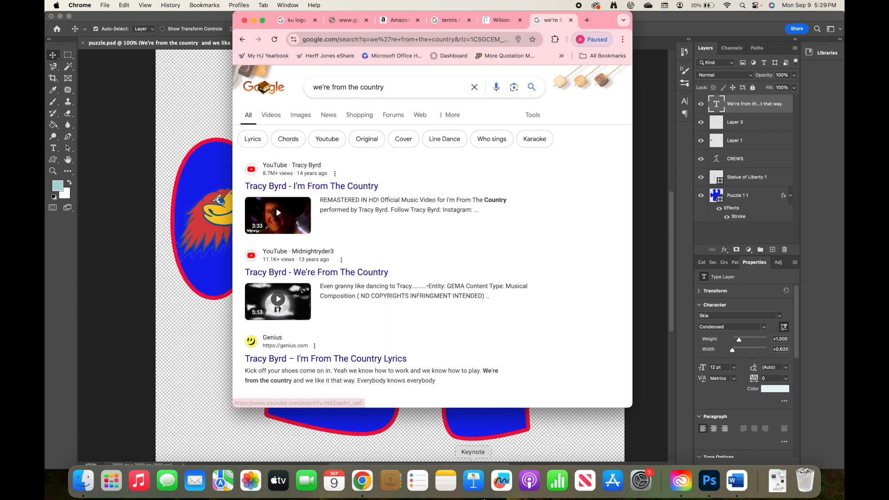
Credit the lyric to 'Tracy Byrd' after 'by' in the Word document
{"action": "left_click", "coordinate": [738, 483]}
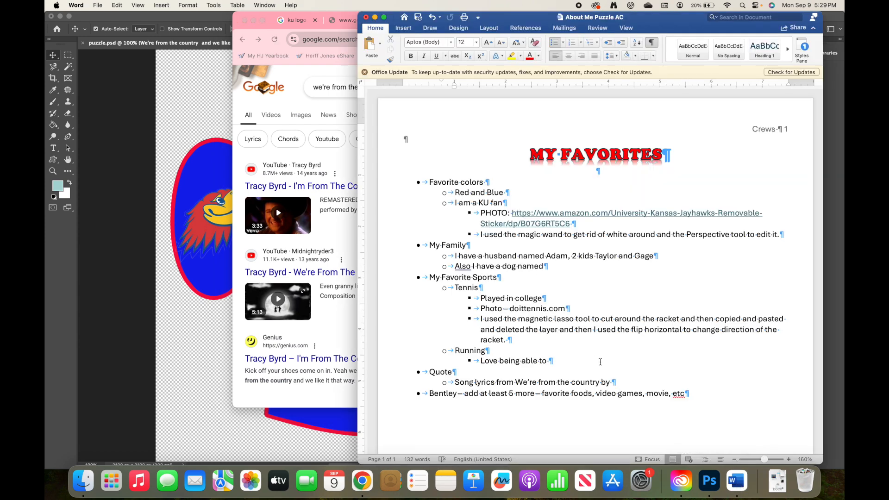
{"action": "type", "text": "Tract"}
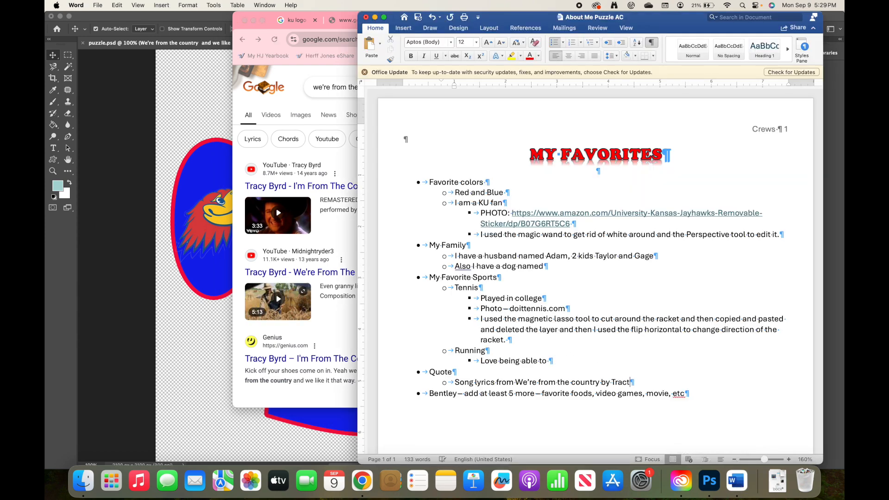
{"action": "key", "text": "BackSpace"}
{"action": "type", "text": "y Byrd"}
Add a sub-bullet saying you're from a small KS town and love growing up there, ending with '!'
{"action": "key", "text": "Return"}
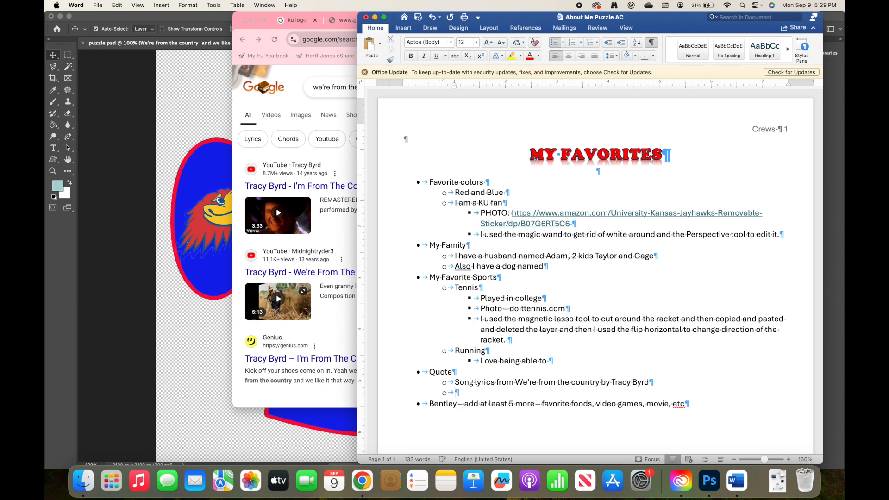
{"action": "type", "text": "I"}
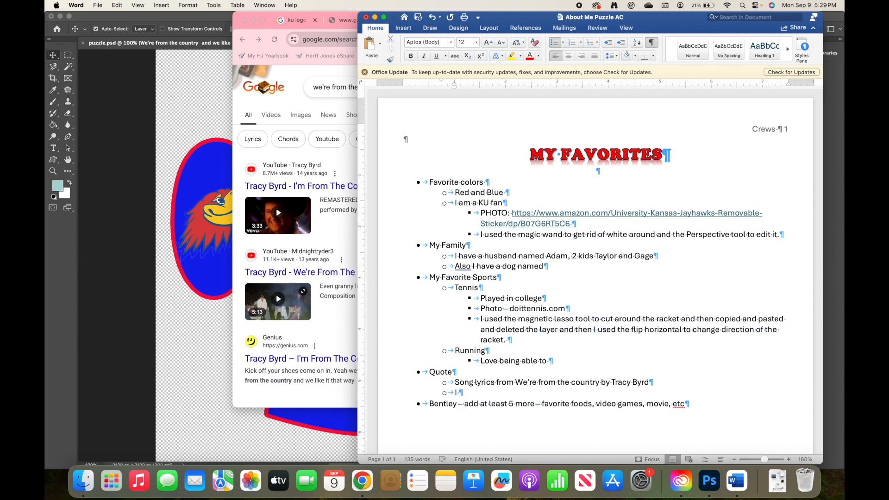
{"action": "type", "text": "'m from a"}
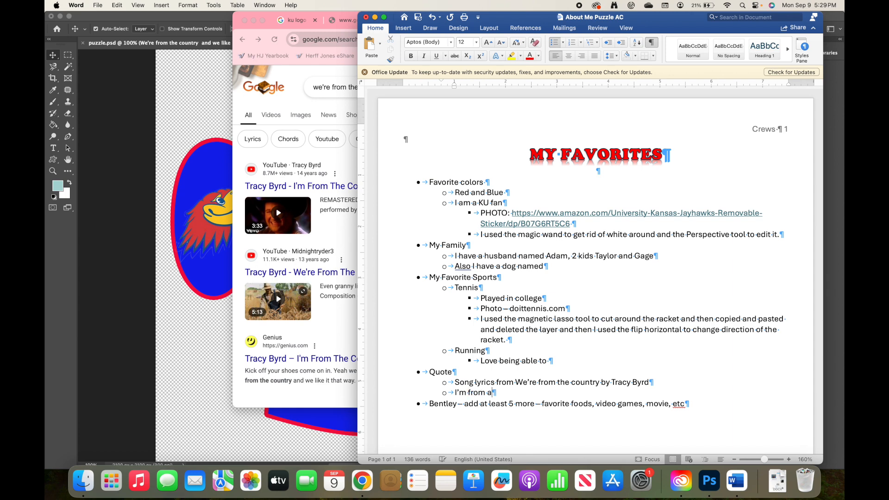
{"action": "type", "text": " small"}
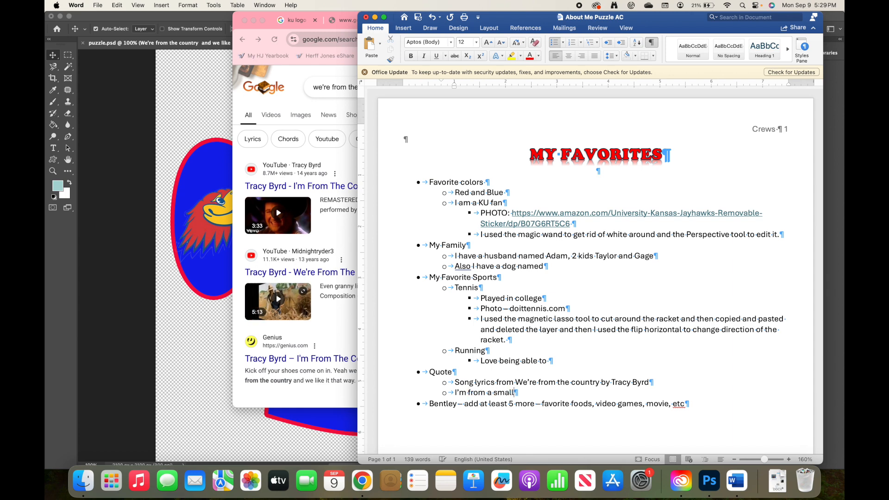
{"action": "type", "text": " town in "}
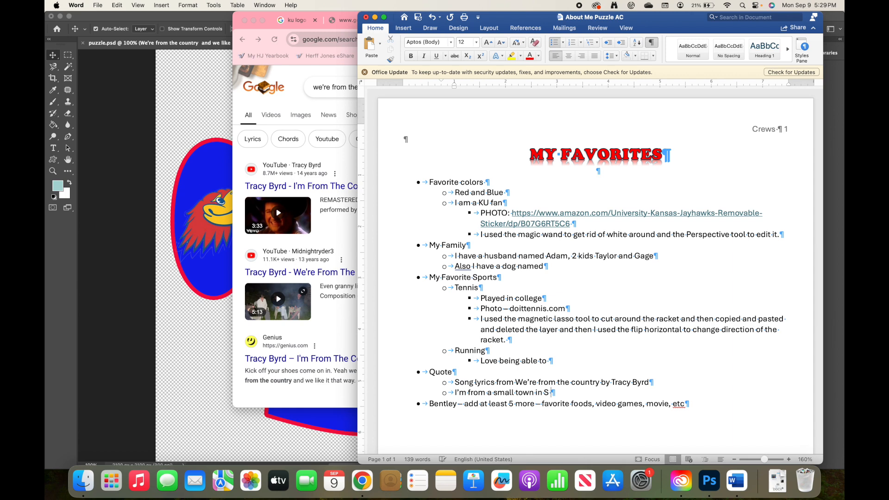
{"action": "type", "text": "KS and"}
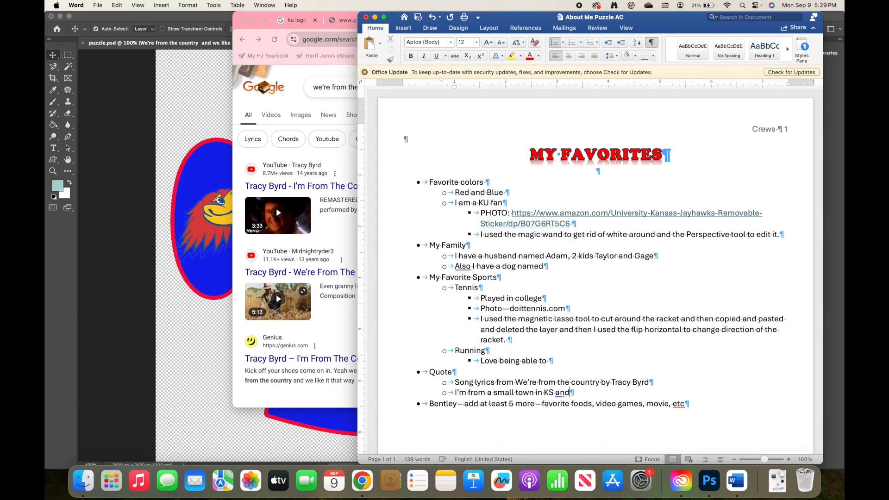
{"action": "type", "text": " I love "}
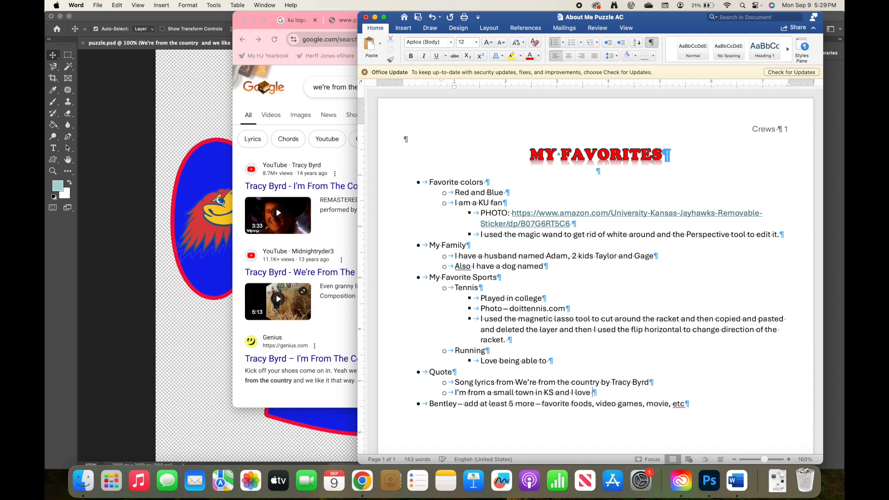
{"action": "type", "text": "d"}
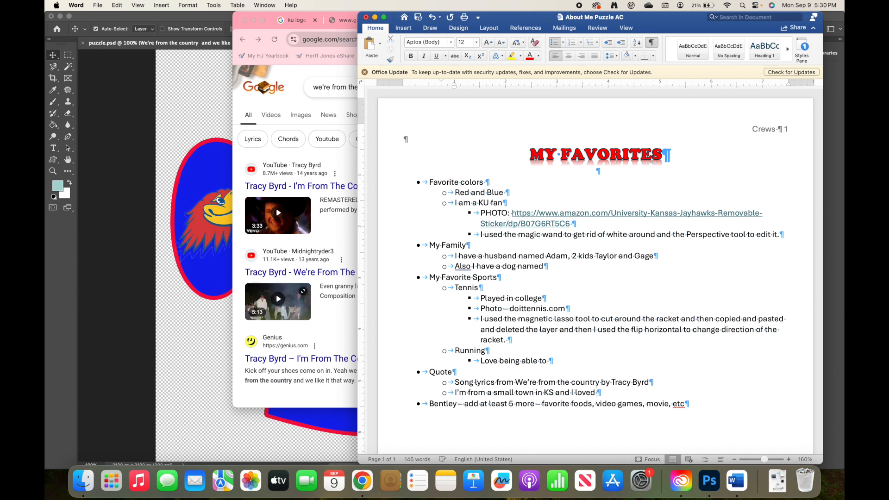
{"action": "type", "text": "growing"}
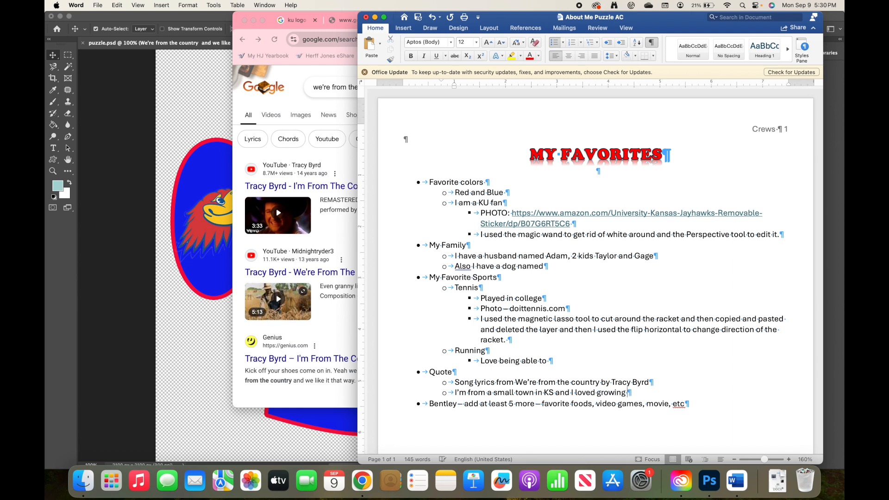
{"action": "type", "text": " up in a small"}
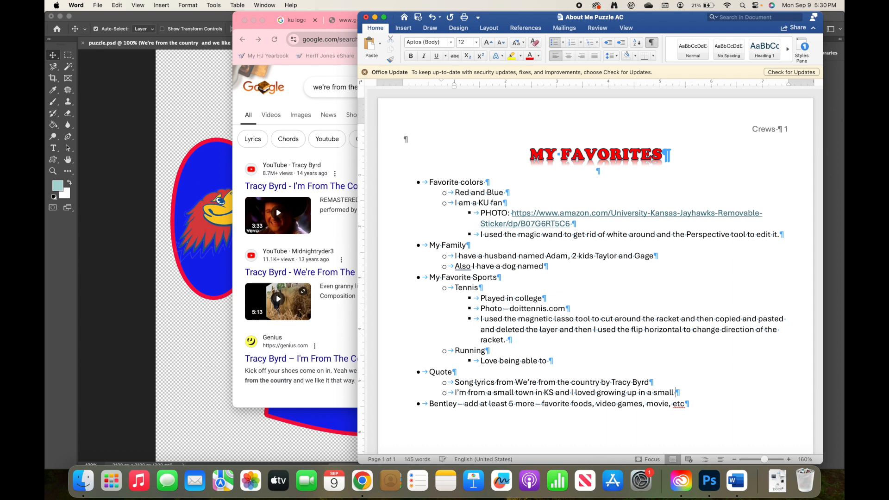
{"action": "type", "text": " town"}
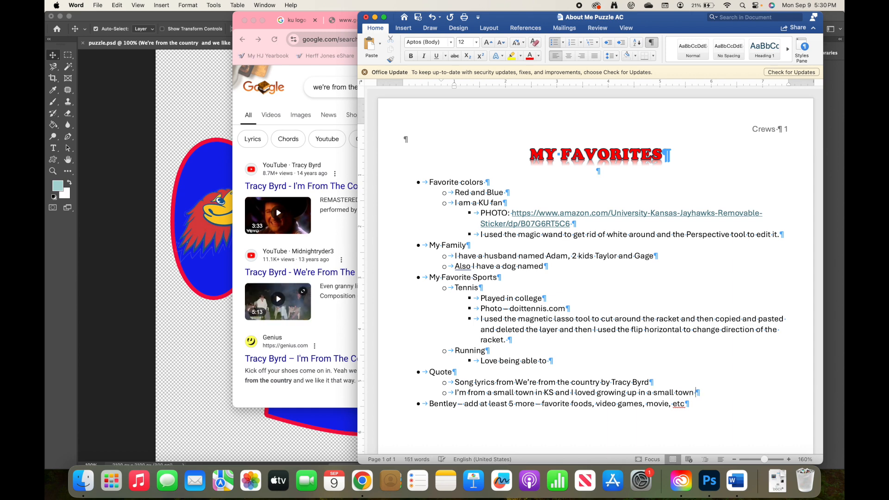
{"action": "key", "text": "BackSpace"}
{"action": "type", "text": "!"}
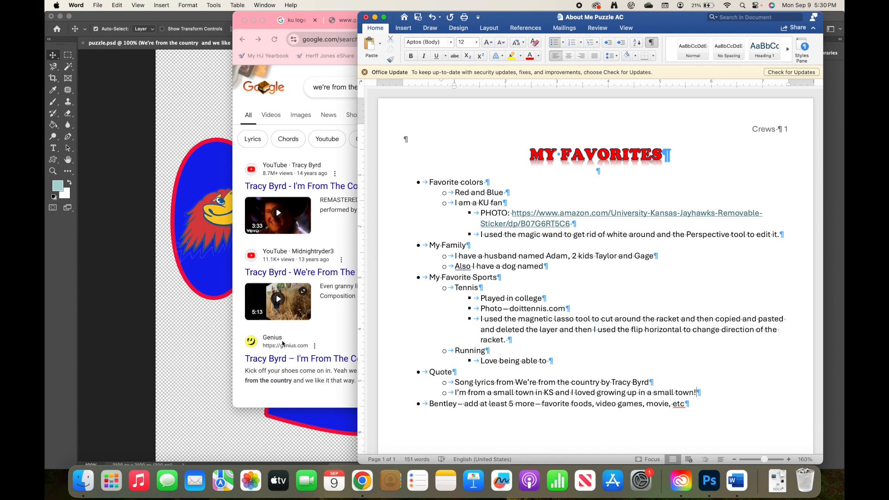
Bring the Photoshop puzzle artwork back to the front and scroll to review the whole finished piece
{"action": "left_click", "coordinate": [281, 346]}
{"action": "left_click", "coordinate": [212, 349]}
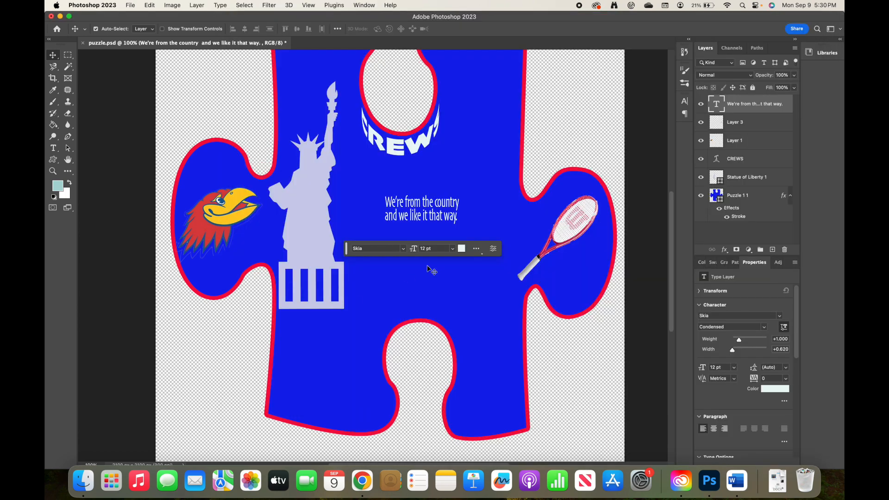
{"action": "scroll", "coordinate": [433, 272], "scroll_direction": "up", "scroll_amount": 3}
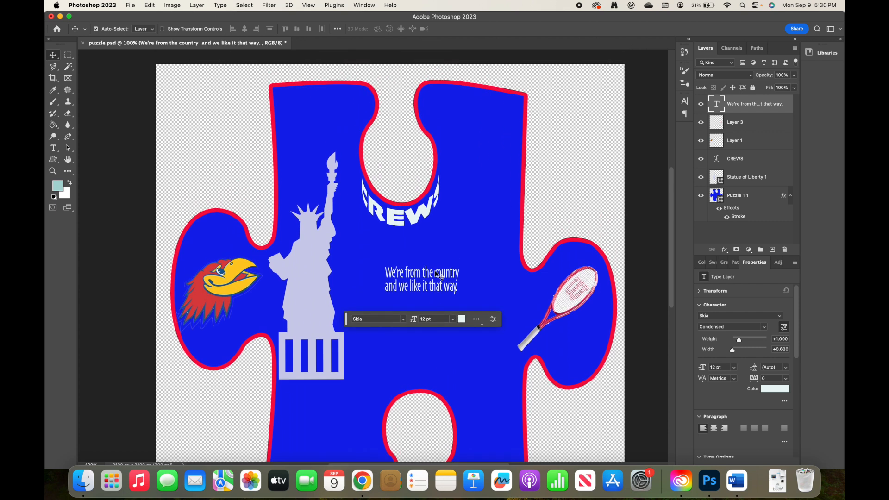
{"action": "scroll", "coordinate": [437, 274], "scroll_direction": "down", "scroll_amount": 1}
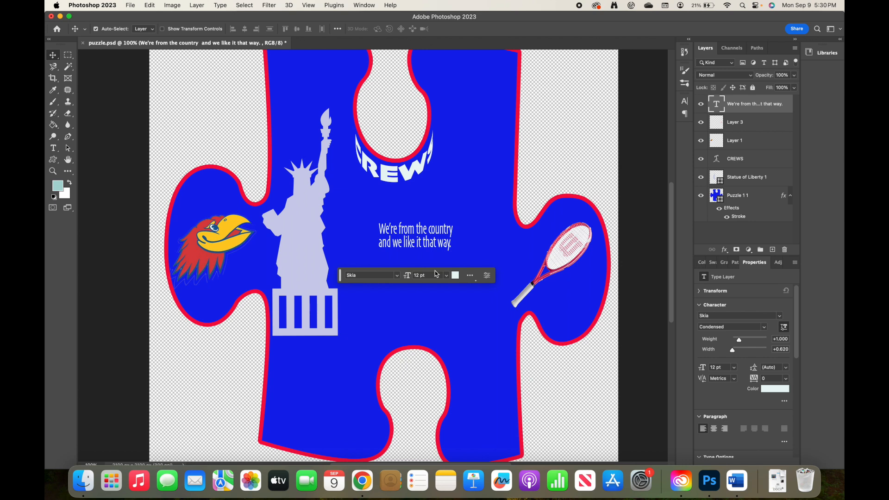
{"action": "scroll", "coordinate": [435, 274], "scroll_direction": "down", "scroll_amount": 2}
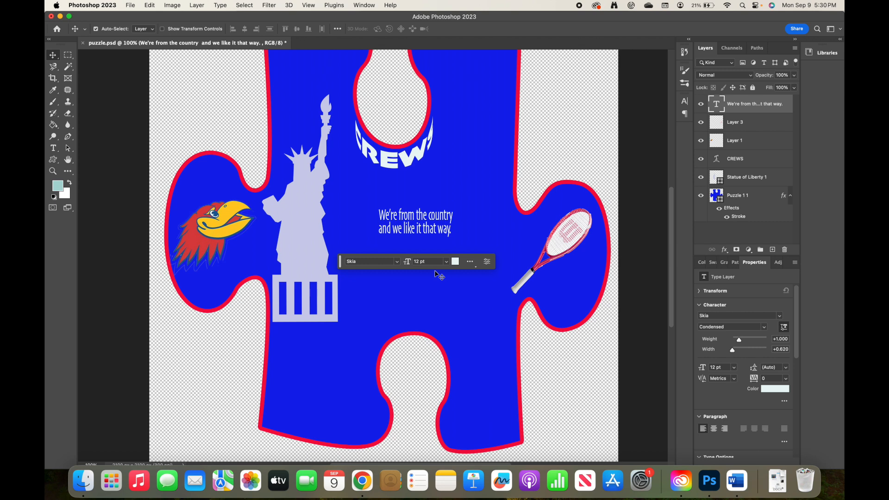
{"action": "scroll", "coordinate": [439, 276], "scroll_direction": "up", "scroll_amount": 5}
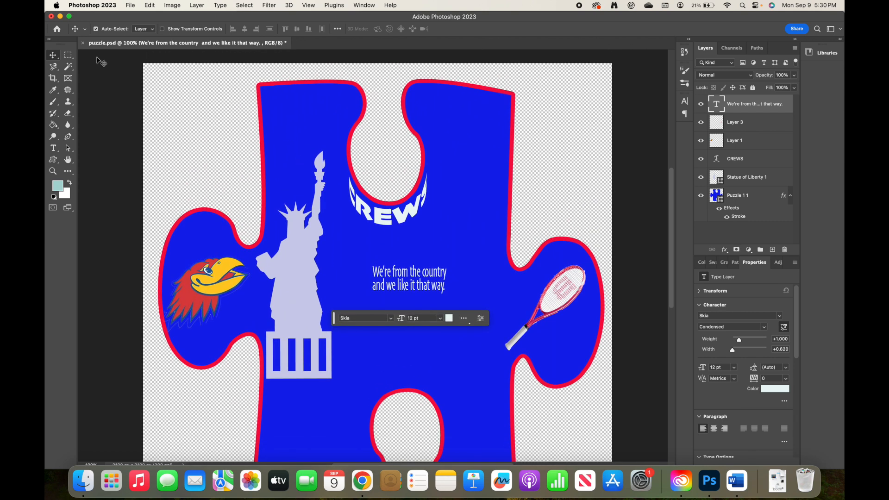
{"action": "left_click", "coordinate": [132, 6]}
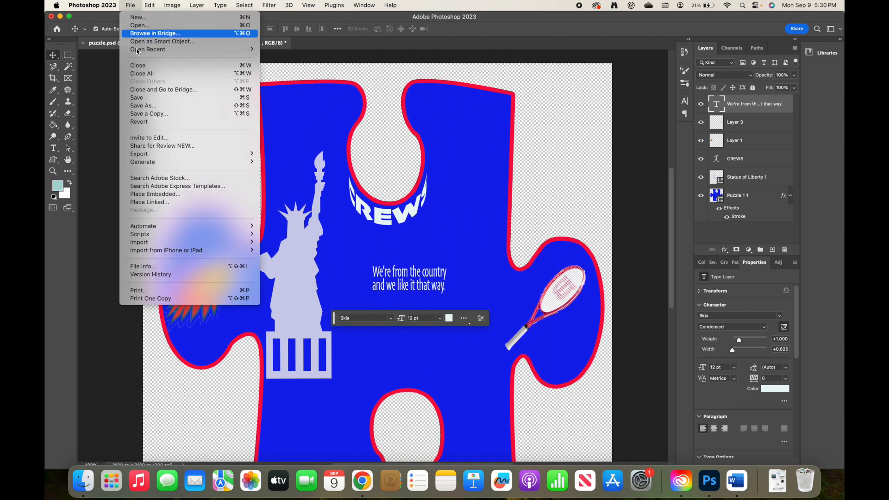
Save the puzzle document, then Quick Export it to the Desktop as 'puzzle finished 2025.png'
{"action": "left_click", "coordinate": [139, 98]}
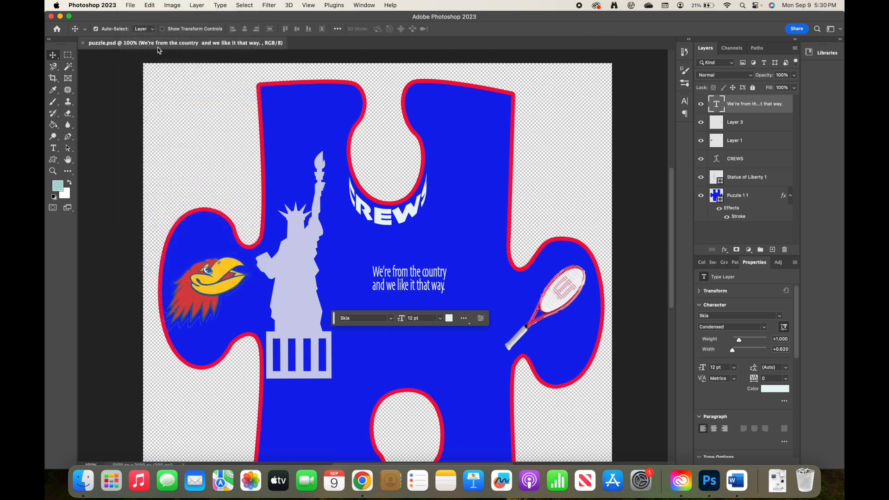
{"action": "left_click", "coordinate": [132, 5]}
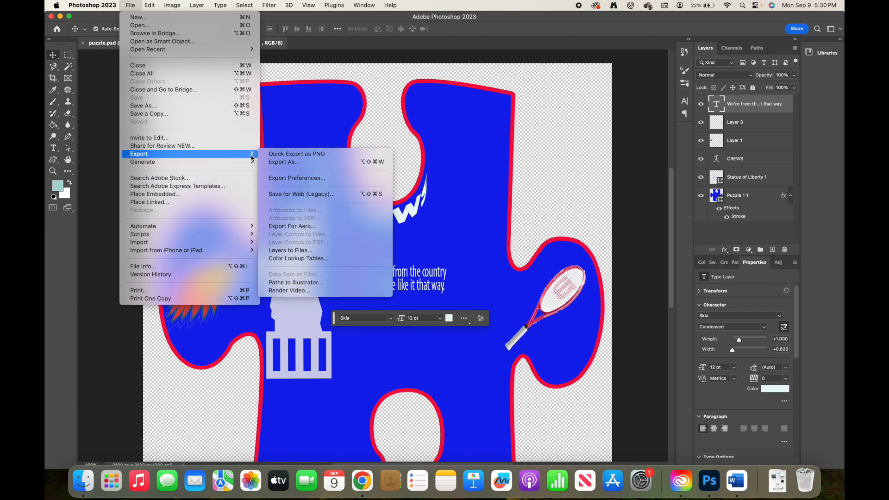
{"action": "left_click", "coordinate": [274, 155]}
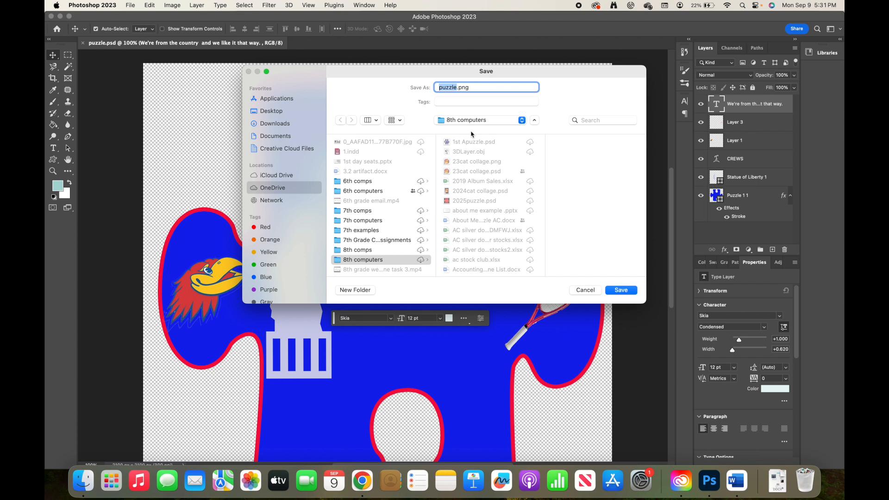
{"action": "left_click", "coordinate": [456, 87]}
{"action": "type", "text": "finished 2025"}
{"action": "left_click", "coordinate": [267, 112]}
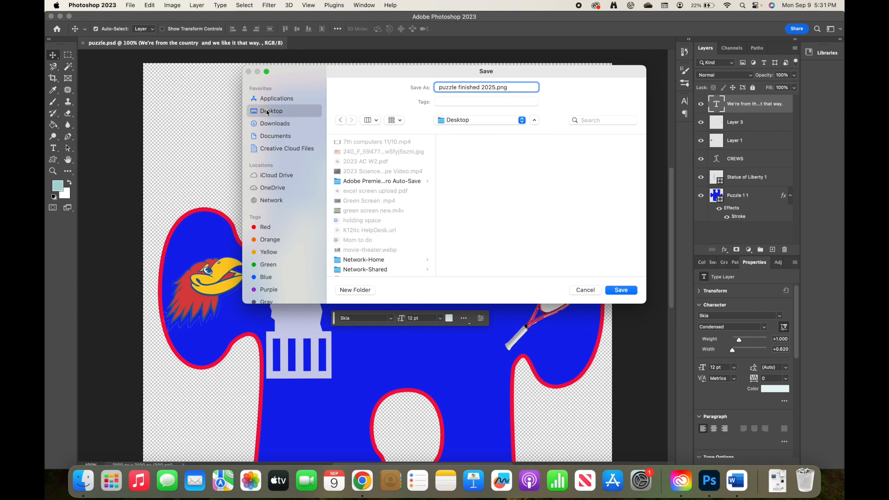
{"action": "left_click", "coordinate": [621, 290]}
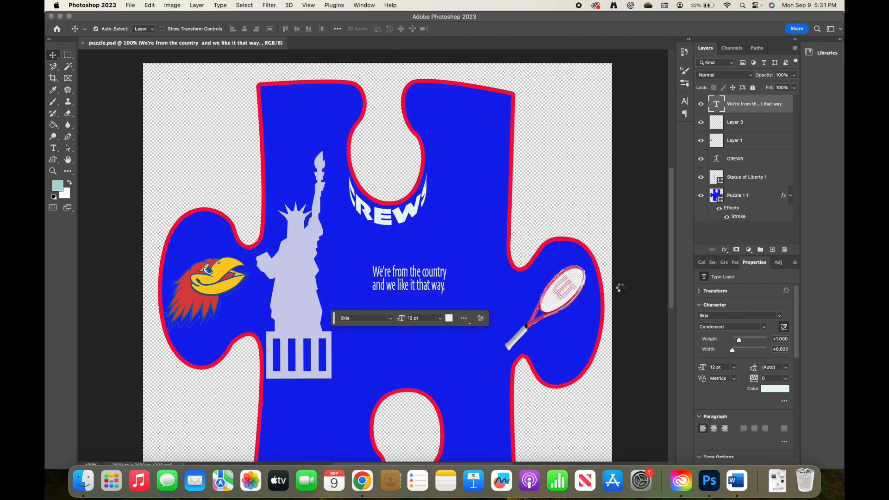
Delete the leftover Bentley instruction bullet from the end of the About Me document
{"action": "left_click", "coordinate": [737, 482]}
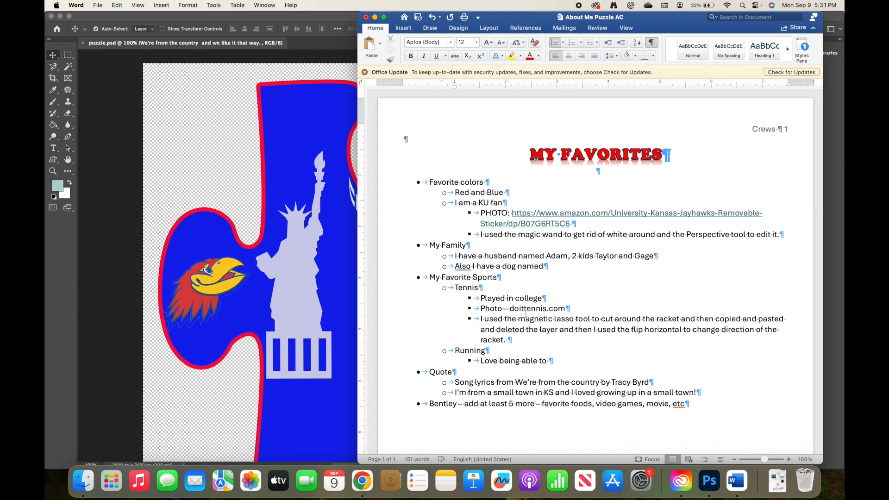
{"action": "left_click_drag", "start_coordinate": [690, 407], "coordinate": [419, 407]}
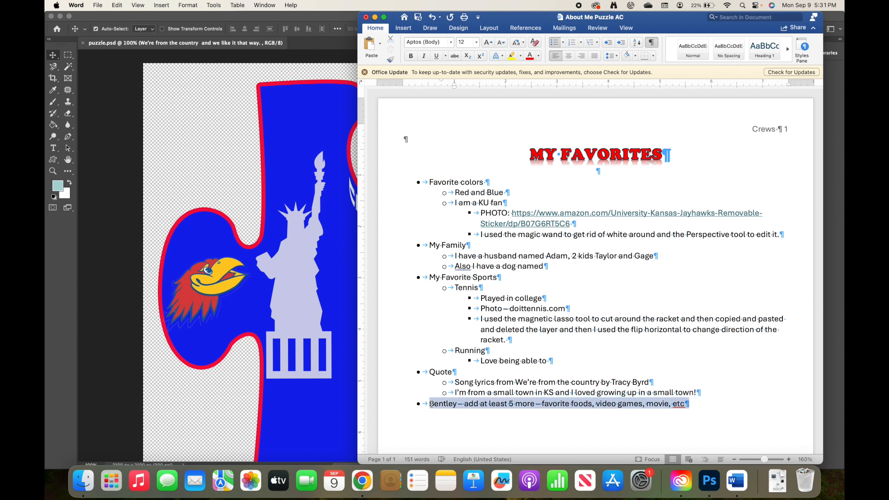
{"action": "key", "text": "BackSpace"}
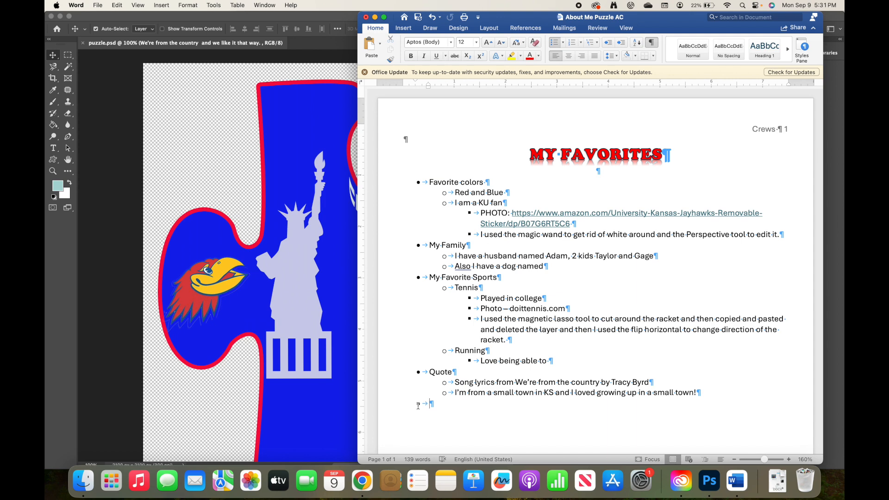
{"action": "key", "text": "BackSpace"}
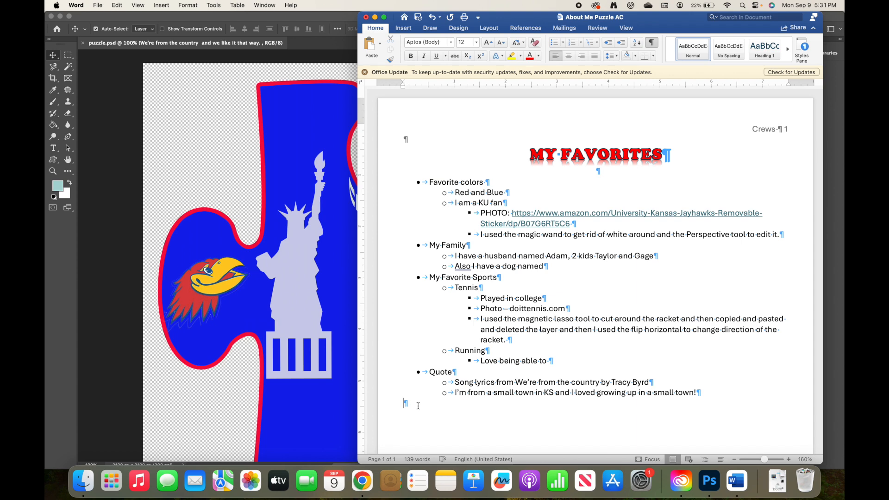
Insert the picture puzzle finished 2025.png from file onto page 2
{"action": "left_click", "coordinate": [402, 29]}
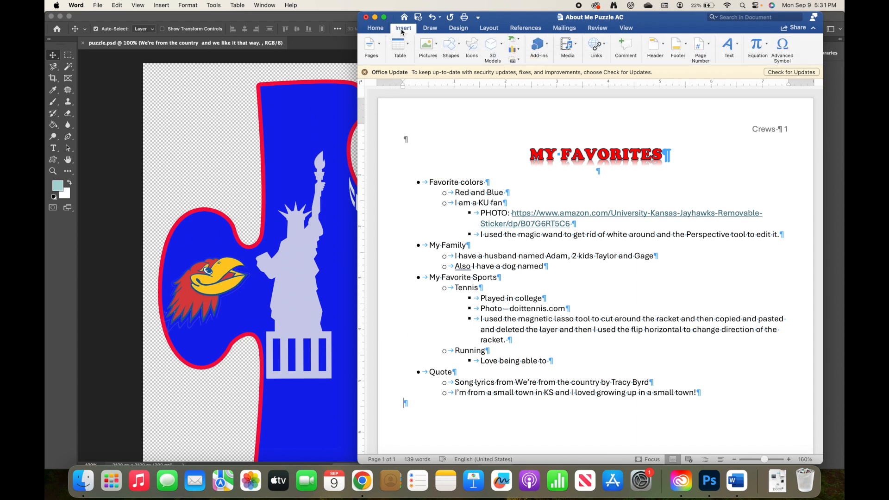
{"action": "left_click", "coordinate": [436, 48]}
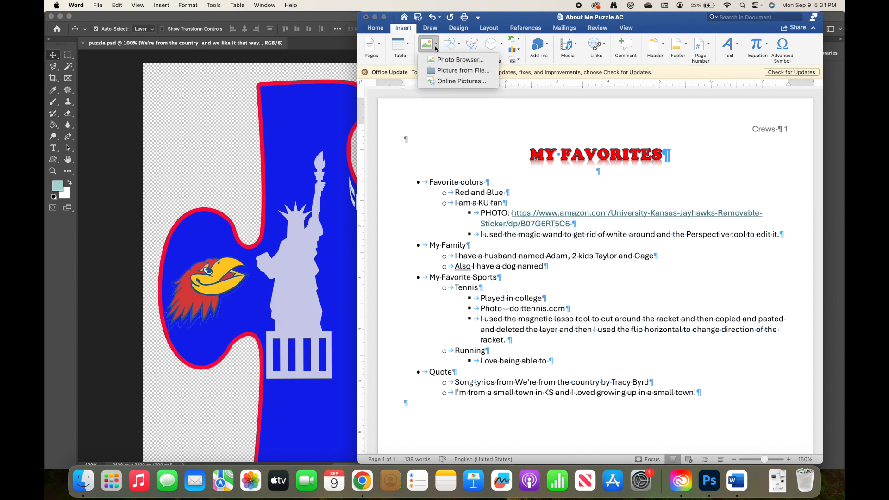
{"action": "left_click", "coordinate": [452, 71]}
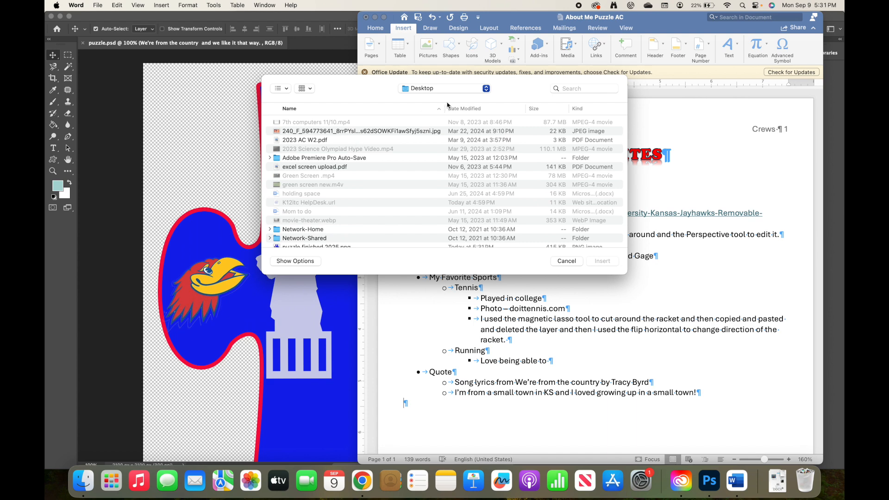
{"action": "scroll", "coordinate": [330, 172], "scroll_direction": "down", "scroll_amount": 1}
{"action": "scroll", "coordinate": [330, 172], "scroll_direction": "down", "scroll_amount": 3}
{"action": "left_click", "coordinate": [326, 183]}
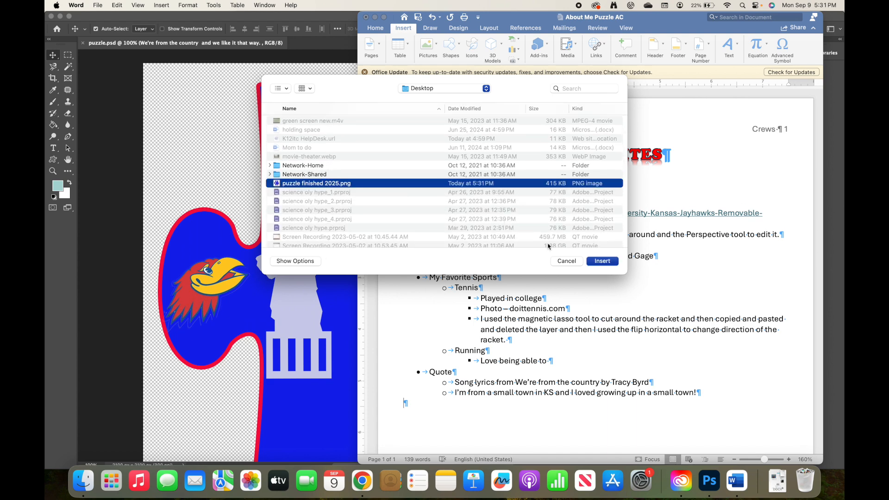
{"action": "left_click", "coordinate": [610, 262]}
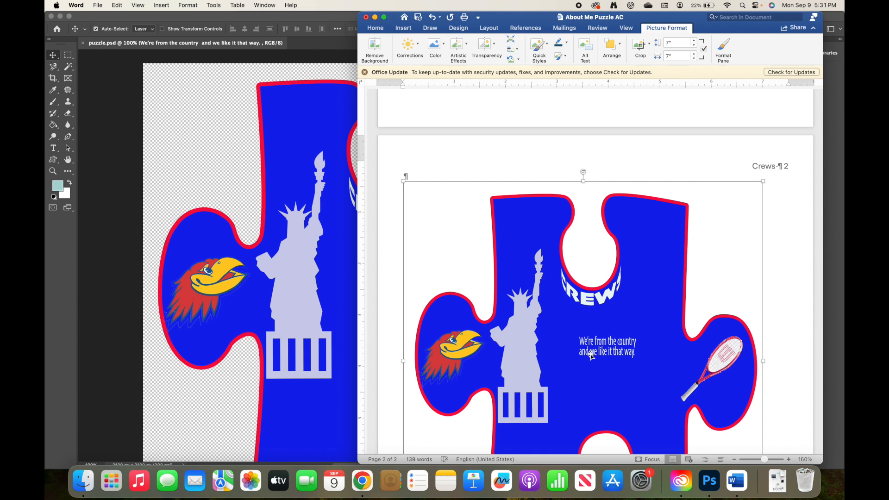
{"action": "scroll", "coordinate": [591, 355], "scroll_direction": "up", "scroll_amount": 10}
{"action": "scroll", "coordinate": [591, 355], "scroll_direction": "down", "scroll_amount": 10}
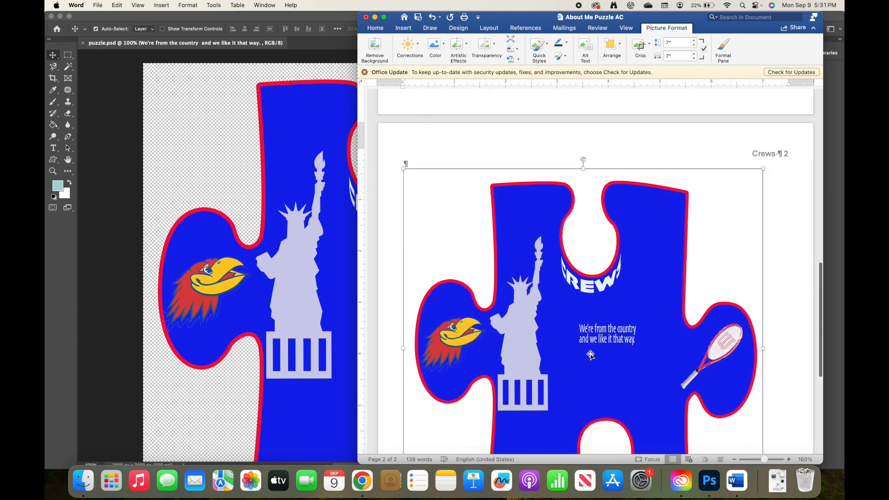
{"action": "scroll", "coordinate": [591, 354], "scroll_direction": "down", "scroll_amount": 5}
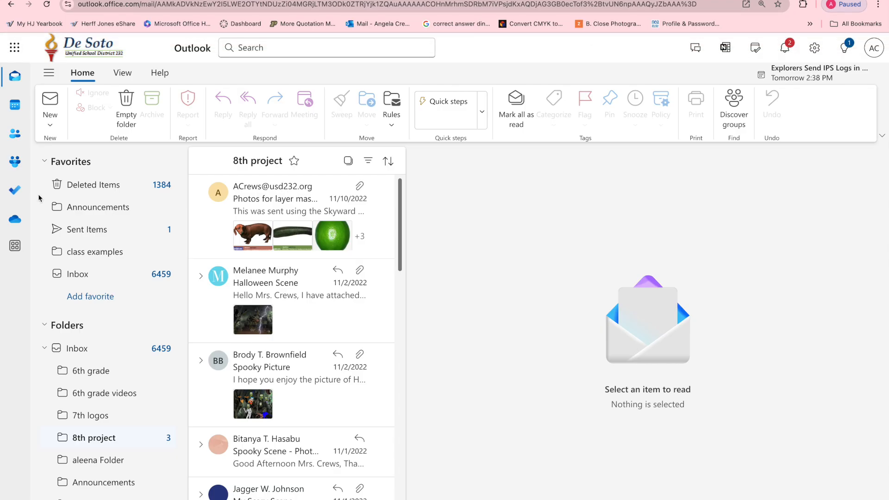
Start a new email and accept a suggested recipient in the To field
{"action": "left_click", "coordinate": [61, 116]}
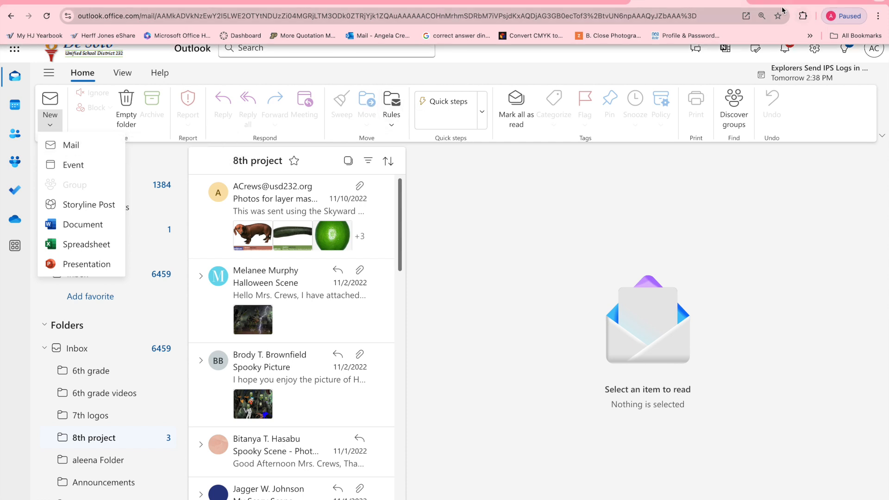
{"action": "left_click", "coordinate": [67, 152]}
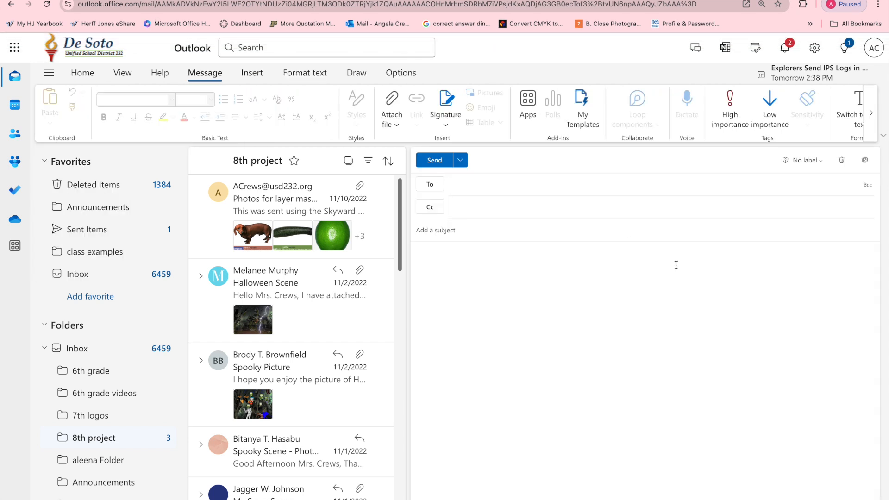
{"action": "type", "text": "angel"}
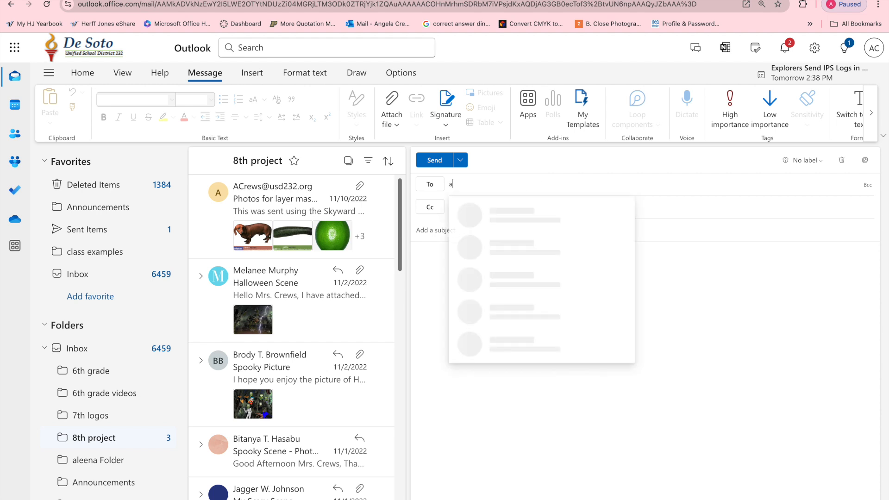
{"action": "key", "text": "Return"}
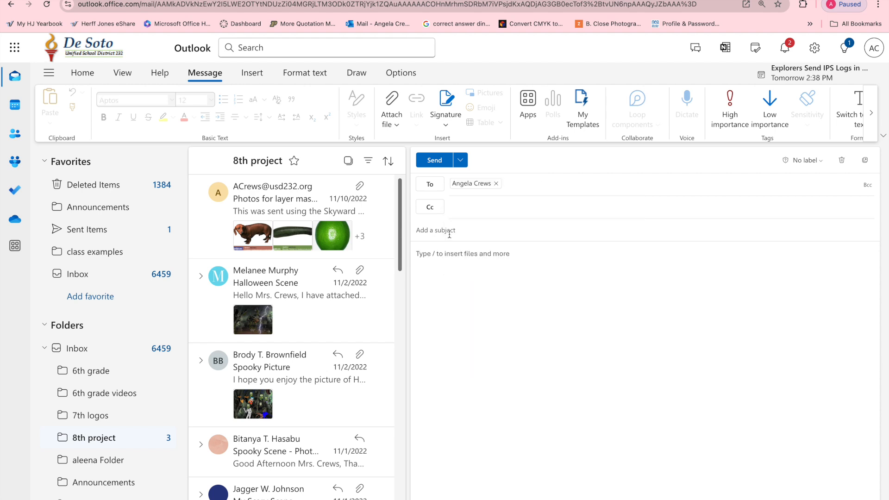
Replace the recipient with the teacher's school account and enter the subject 'Puzzle'
{"action": "left_click", "coordinate": [497, 183]}
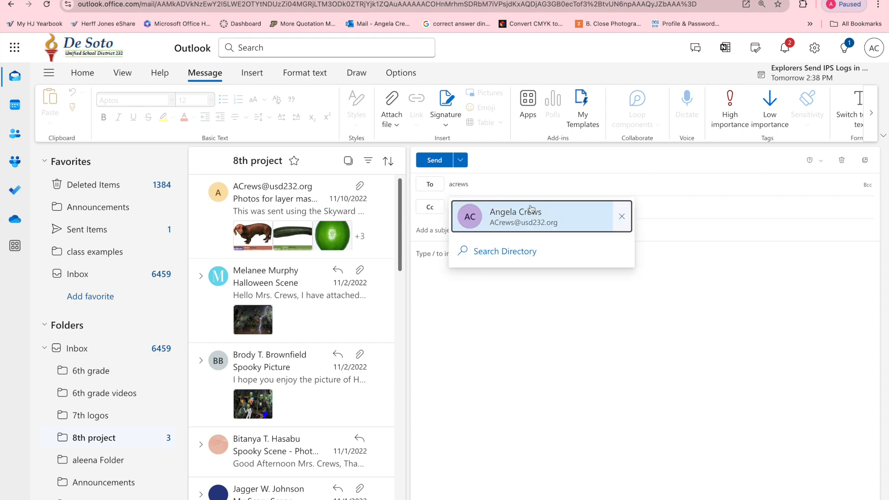
{"action": "left_click", "coordinate": [465, 225]}
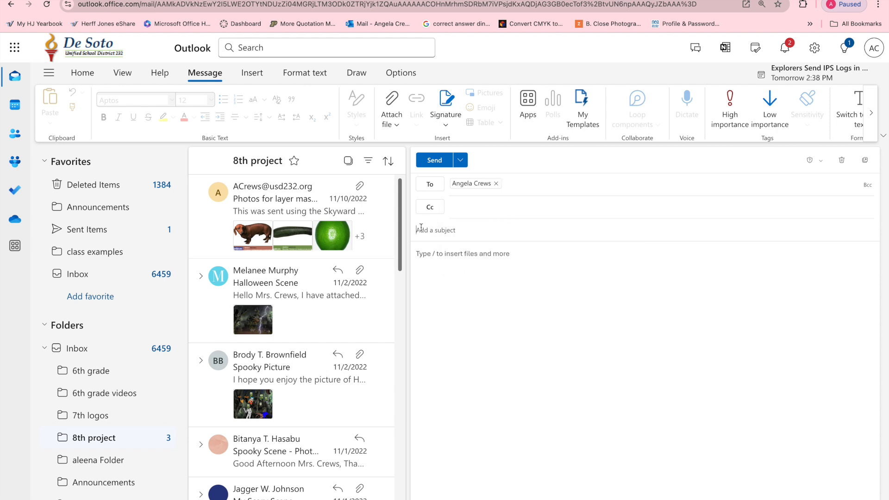
{"action": "type", "text": "PUzzle"}
{"action": "left_click", "coordinate": [421, 252]}
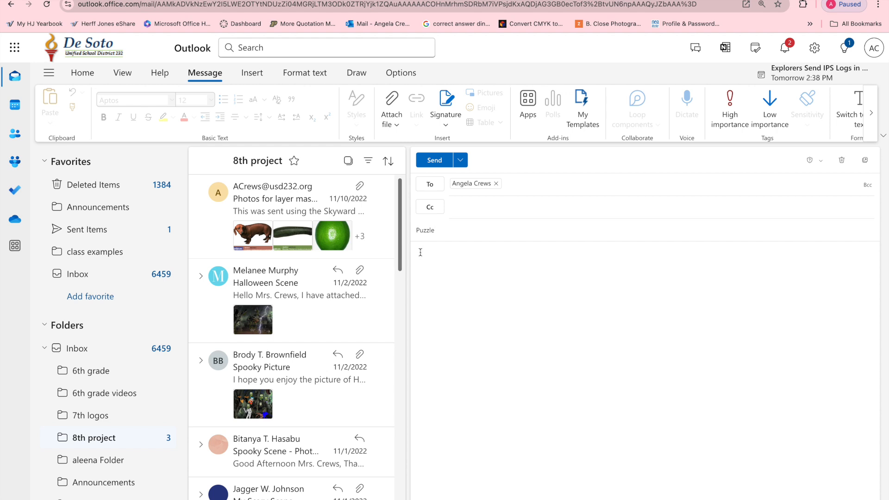
Greet the teacher and note the puzzle piece is in the Word document, ending 'You are the best! This project rocked.'
{"action": "type", "text": "Hey Mrs. Crews - "}
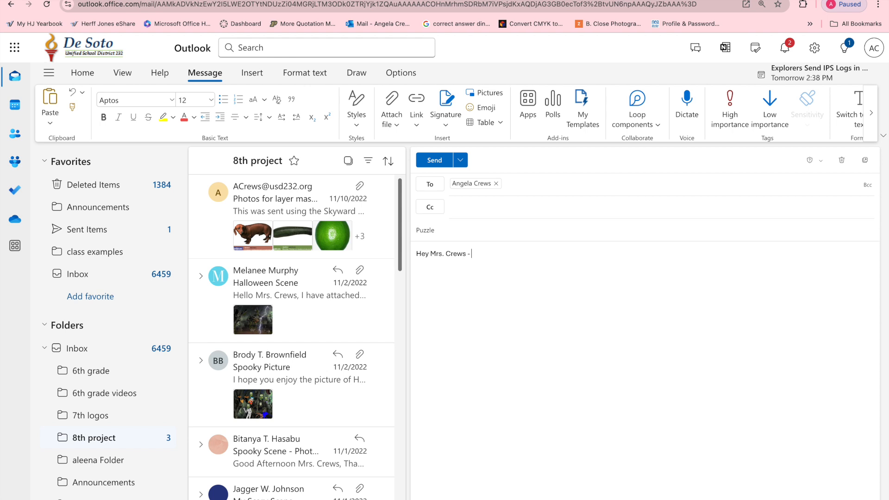
{"action": "type", "text": "ATtac"}
{"action": "key", "text": "BackSpace"}
{"action": "key", "text": "BackSpace"}
{"action": "key", "text": "BackSpace"}
{"action": "key", "text": "BackSpace"}
{"action": "type", "text": "ttached you will find my finished"}
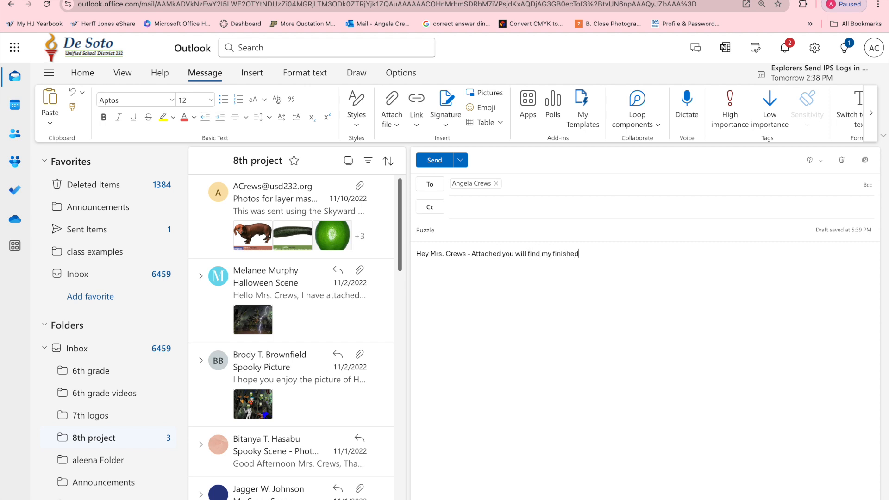
{"action": "type", "text": " puzzle piece and"}
{"action": "key", "text": "BackSpace"}
{"action": "key", "text": "BackSpace"}
{"action": "key", "text": "BackSpace"}
{"action": "type", "text": "which is in my Word"}
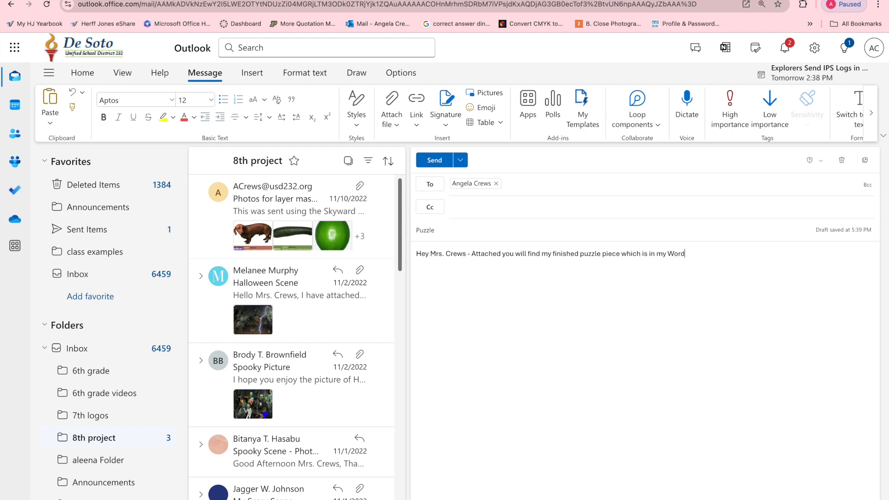
{"action": "type", "text": " document that explains the parts o"}
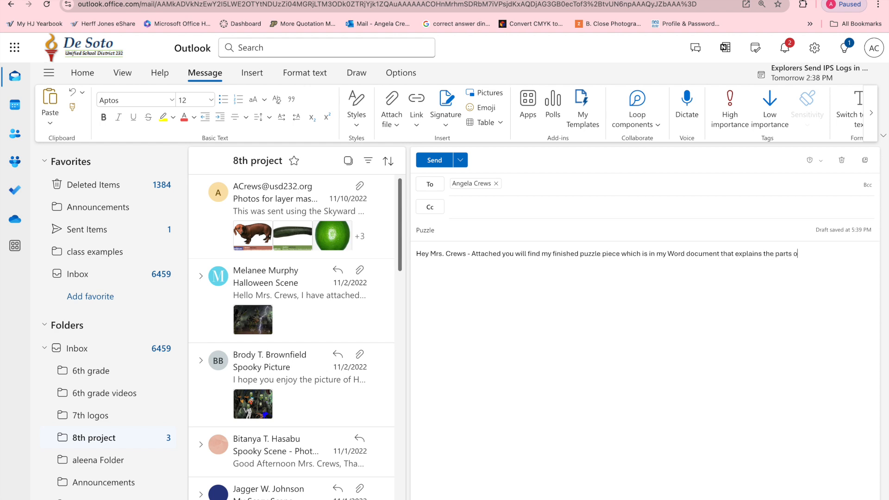
{"action": "key", "text": "BackSpace"}
{"action": "type", "text": "in my puzzle piece. You are the best! "}
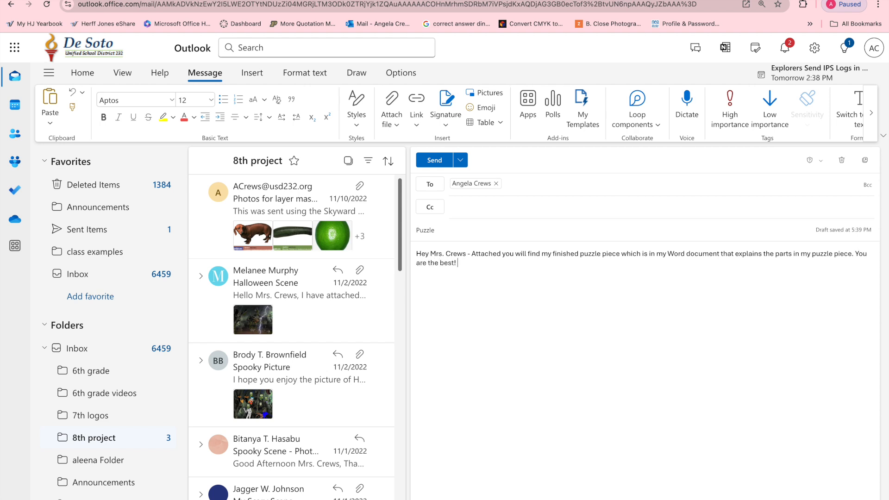
{"action": "type", "text": "This project rocked."}
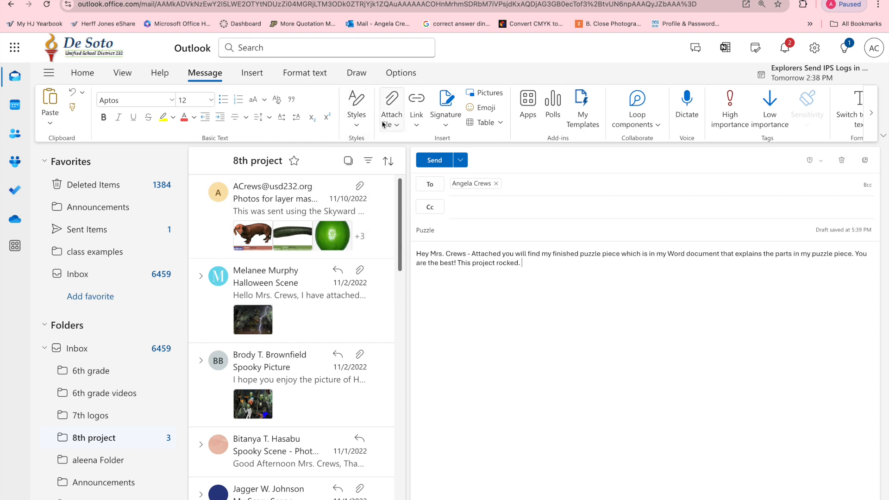
Attach About Me Puzzle AC.docx and sign off with 'Thanks for grading,' and a name line
{"action": "left_click", "coordinate": [396, 105]}
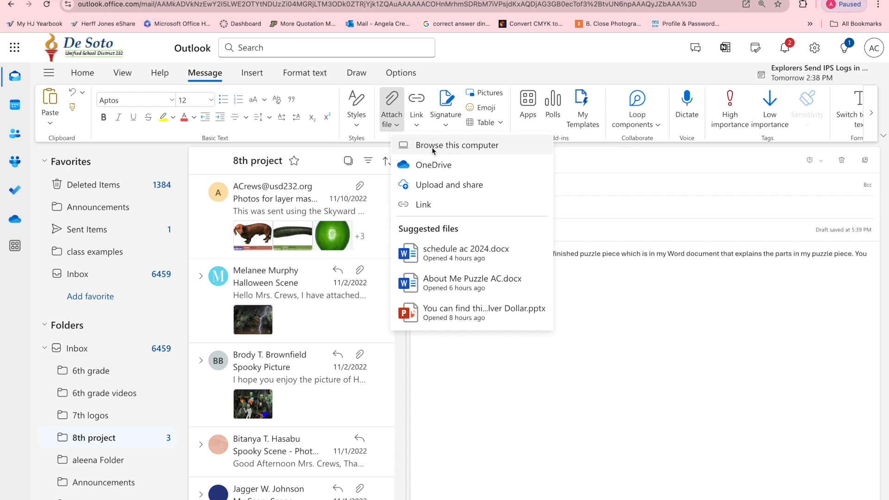
{"action": "left_click", "coordinate": [439, 281]}
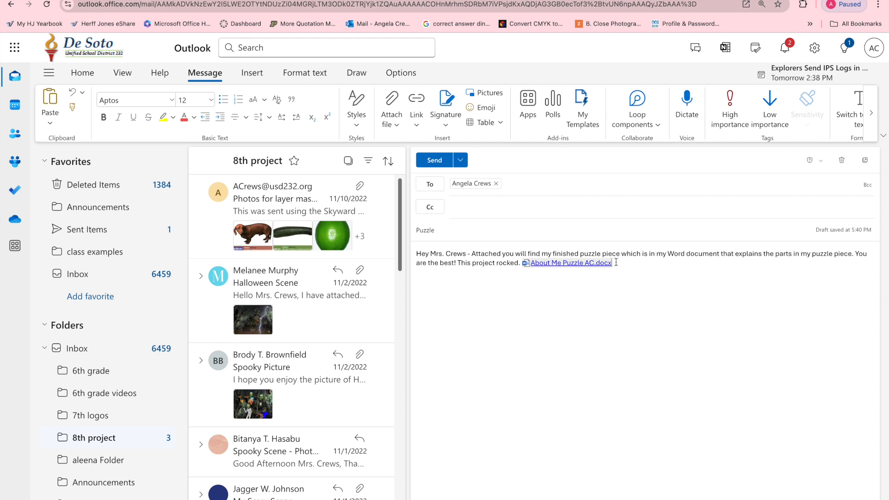
{"action": "key", "text": "Return"}
{"action": "type", "text": "Thanks for grading,"}
{"action": "key", "text": "Return"}
{"action": "type", "text": "r name"}
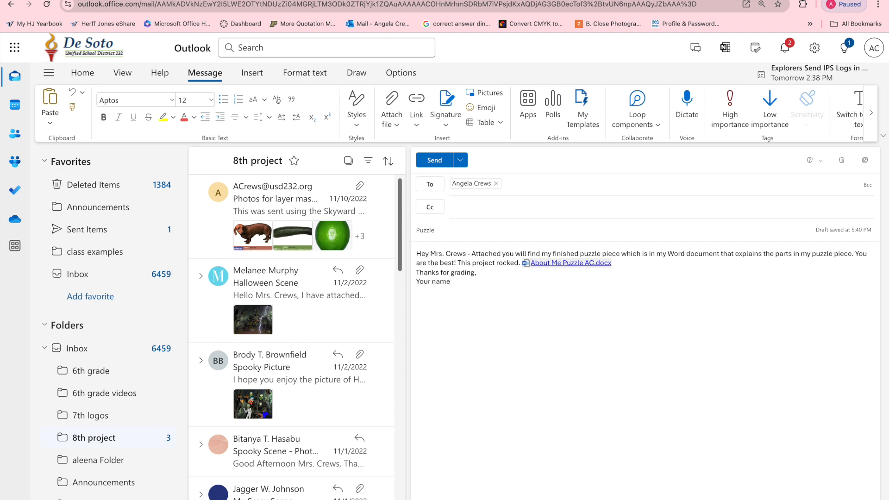